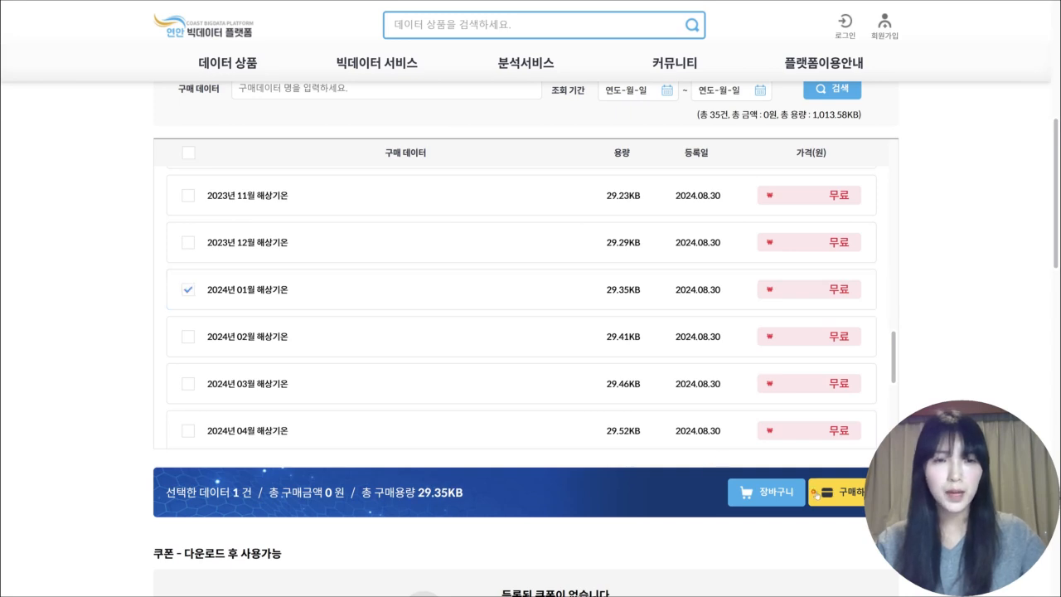
Purchase the free 2024년 01월 해상기온 dataset and download the OCPC 월별 해상기온 분석 정보 file from the purchase history
click(842, 496)
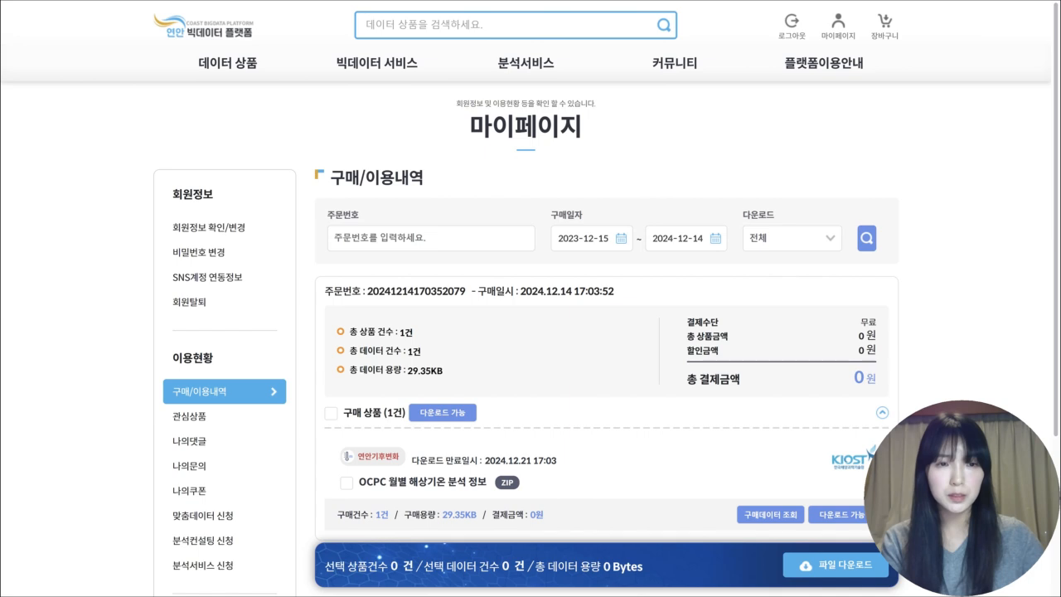
click(346, 483)
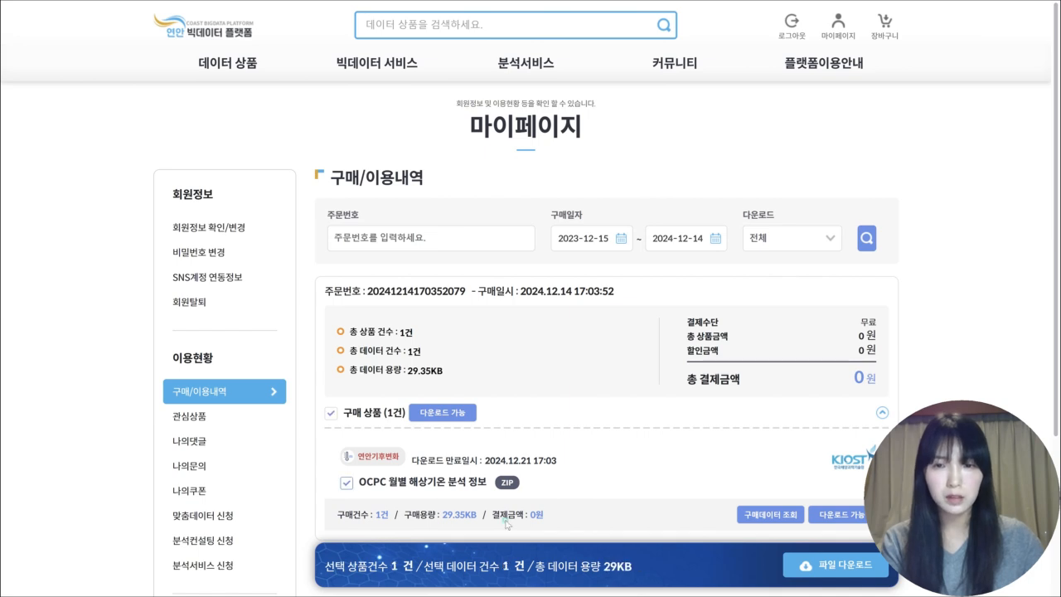
click(822, 566)
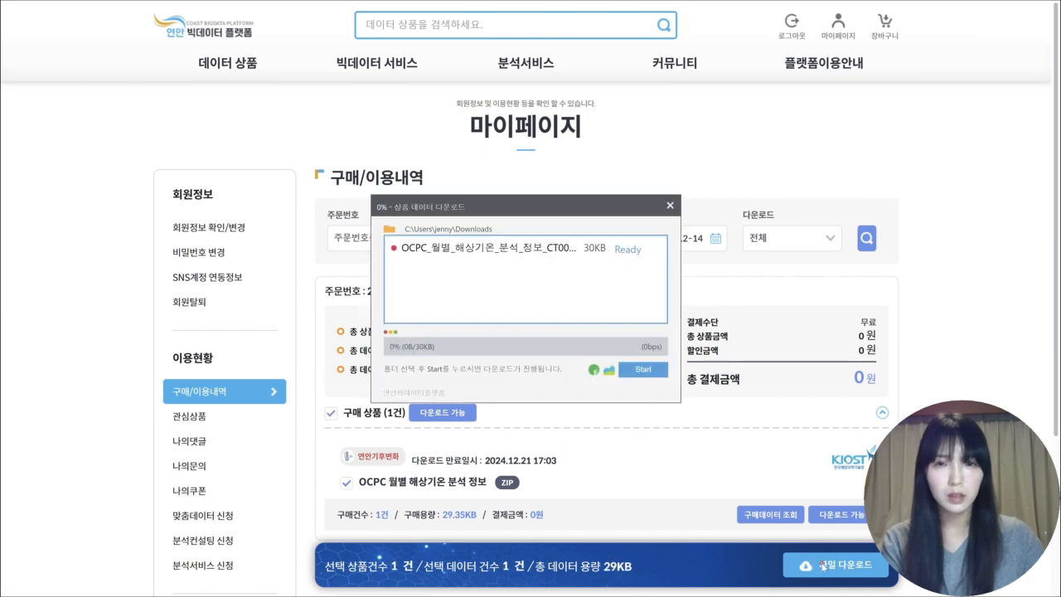
click(660, 375)
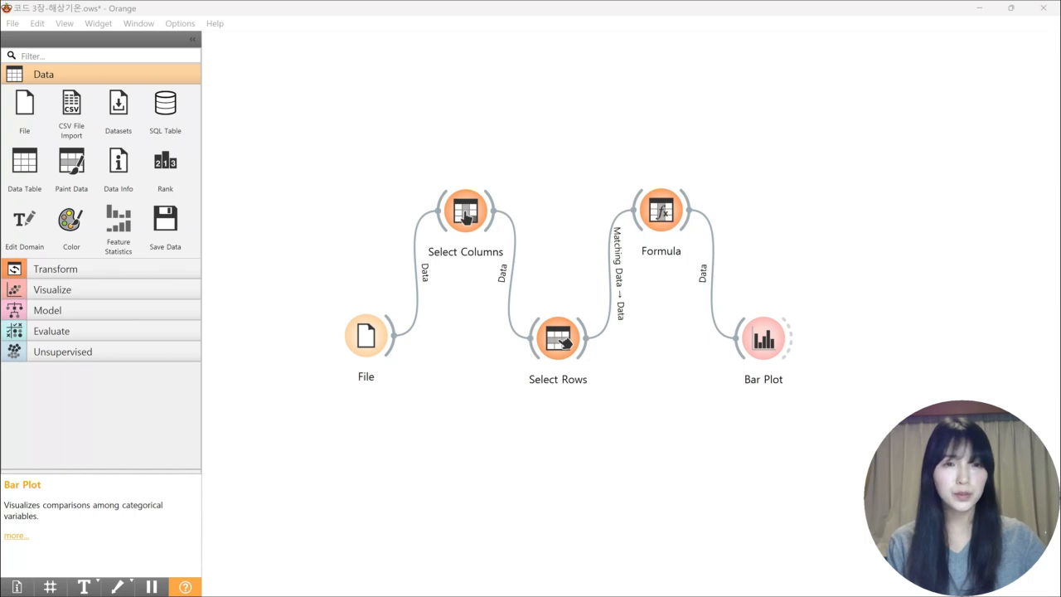
In Orange, open the Bar Plot widget of the finished 해상기온 workflow to examine its chart
double_click(762, 338)
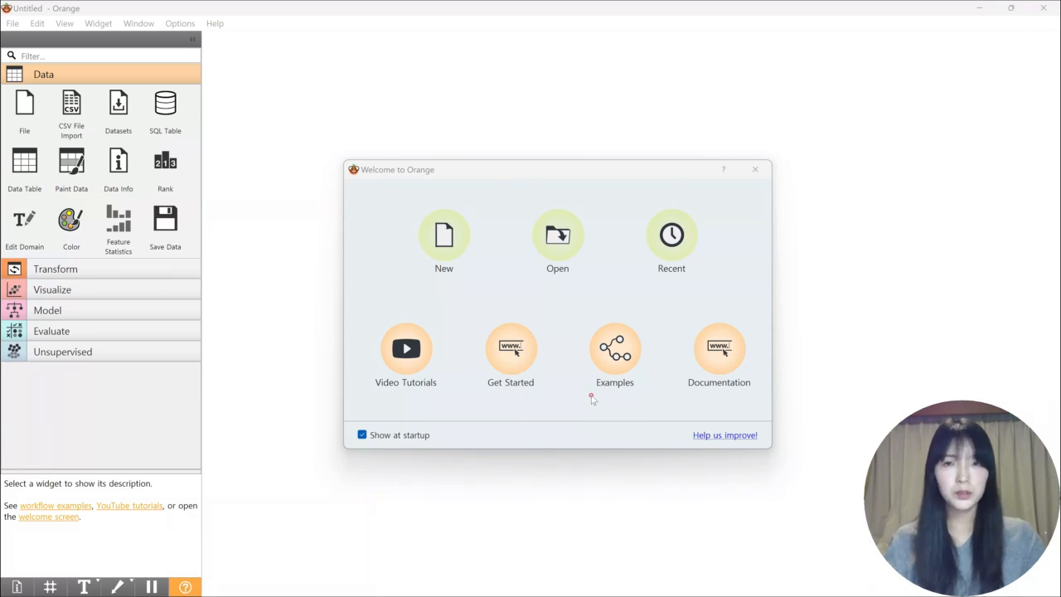
Add a File widget to a new workflow and load 해상기온_202401.csv into it
click(449, 238)
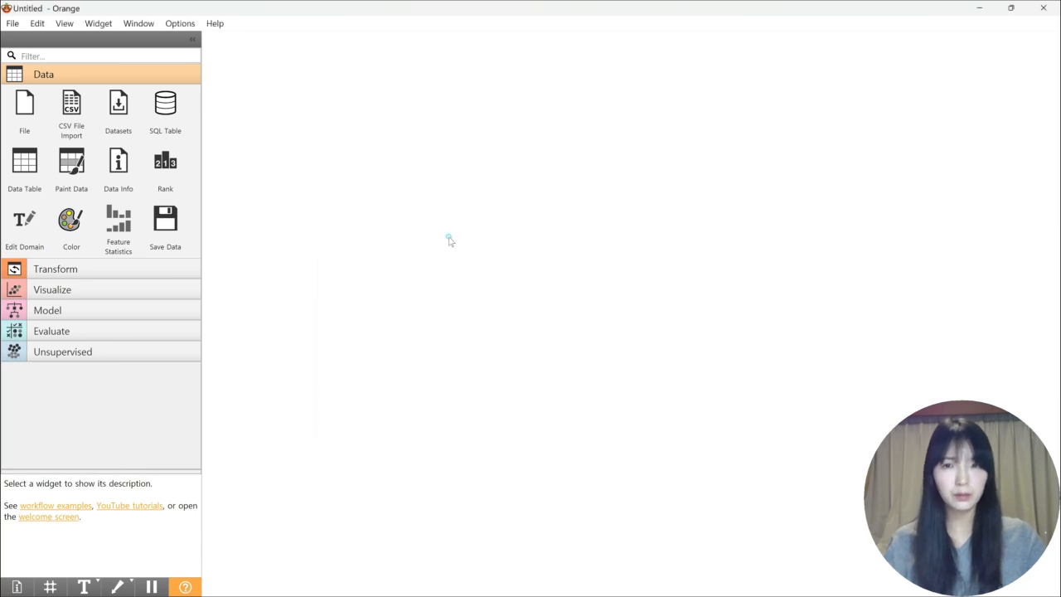
click(25, 108)
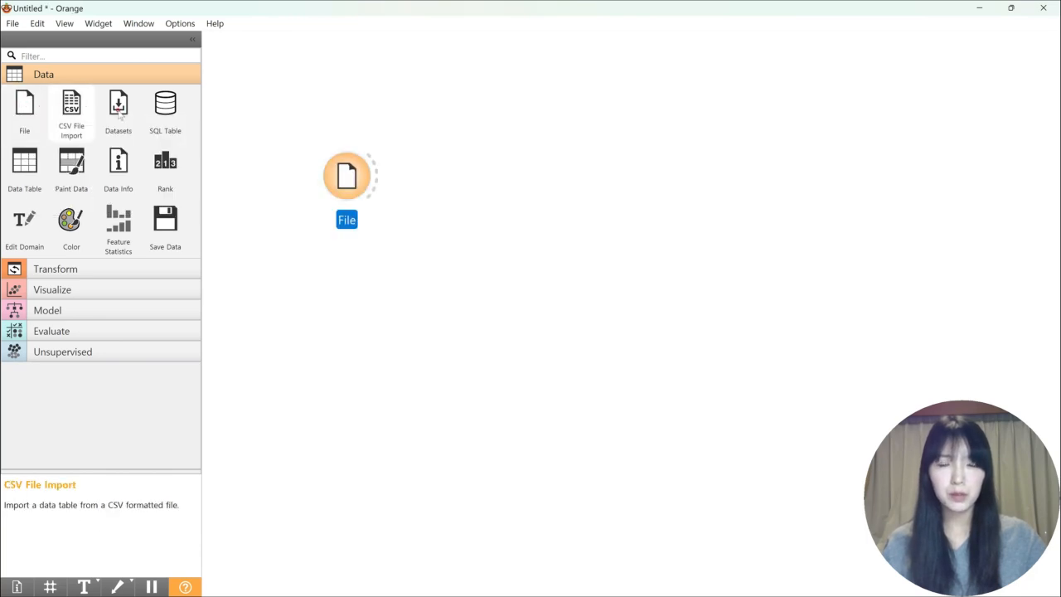
double_click(350, 177)
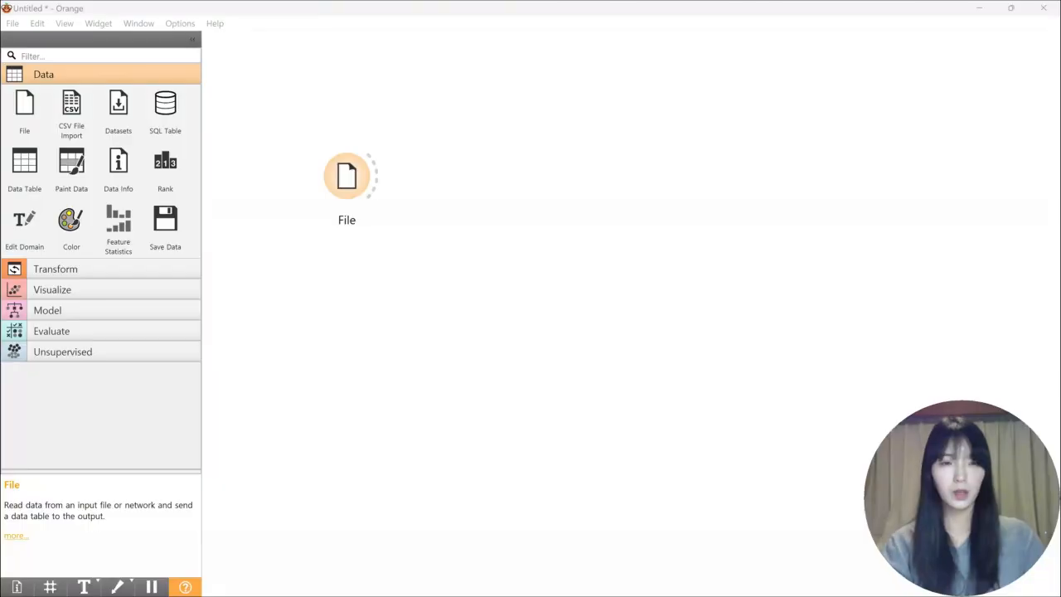
double_click(360, 178)
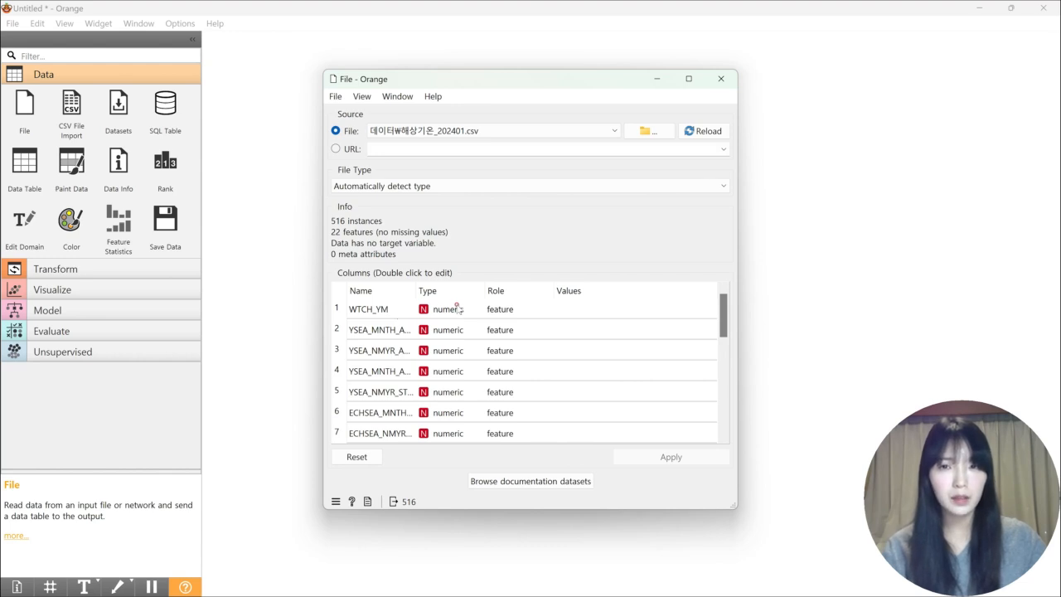
Change the type of the WTCH_YM column to text and apply the change to the loaded file
double_click(461, 309)
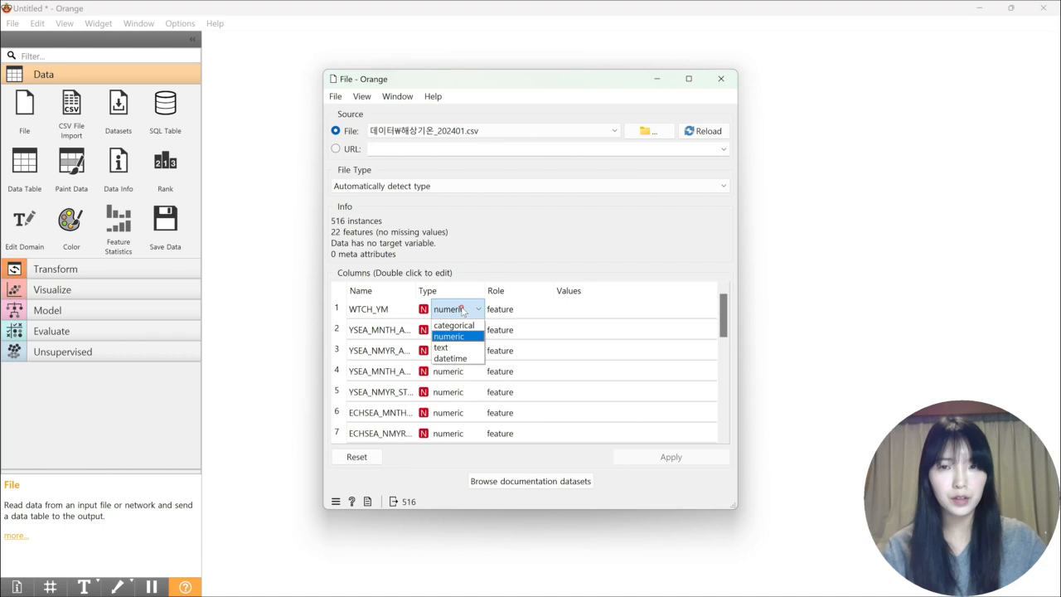
click(442, 348)
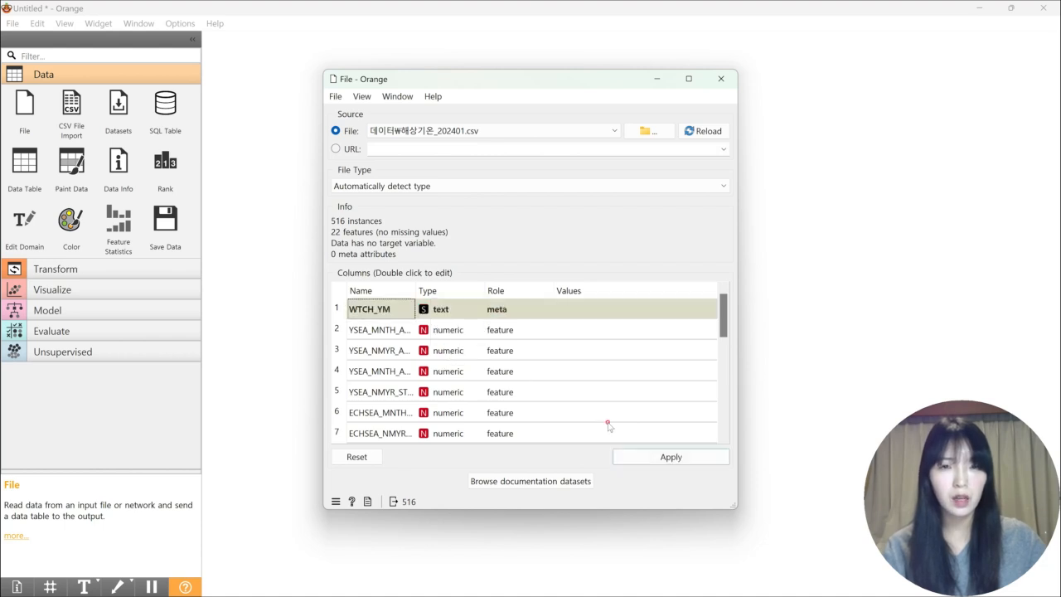
click(633, 459)
click(721, 80)
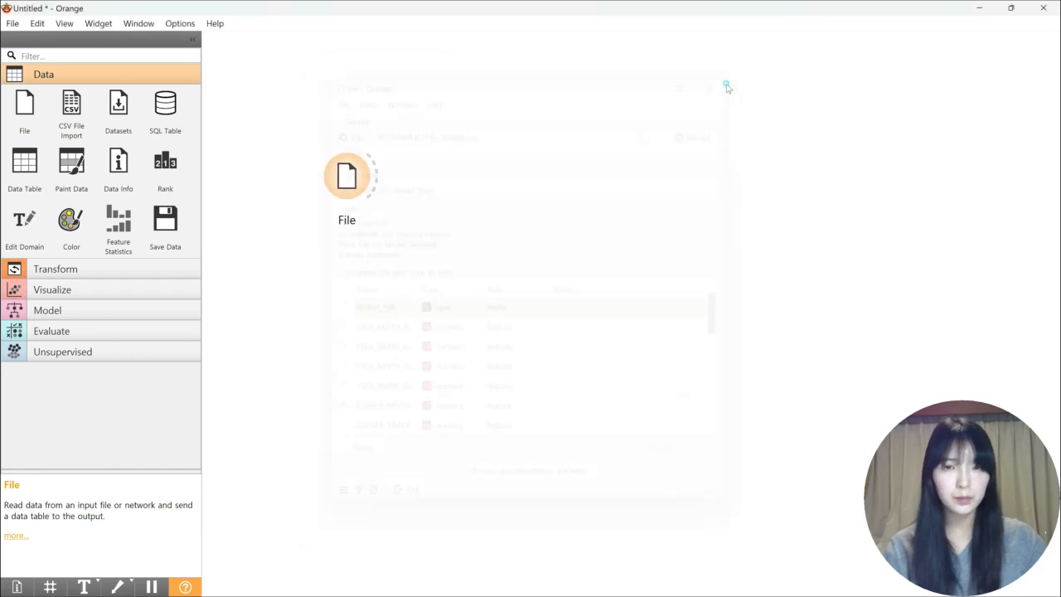
Connect a Select Columns widget to File, keeping the YSEA, ECHSEA, ESEA and EASA MNTH_AVG_VAL columns as features and WTCH_YM as meta
click(84, 271)
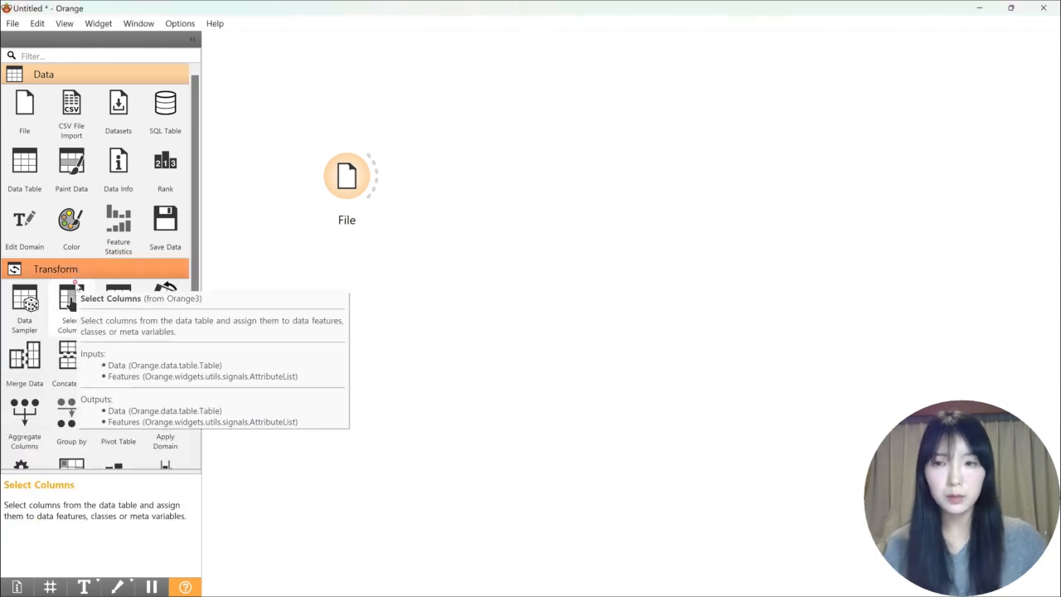
click(73, 285)
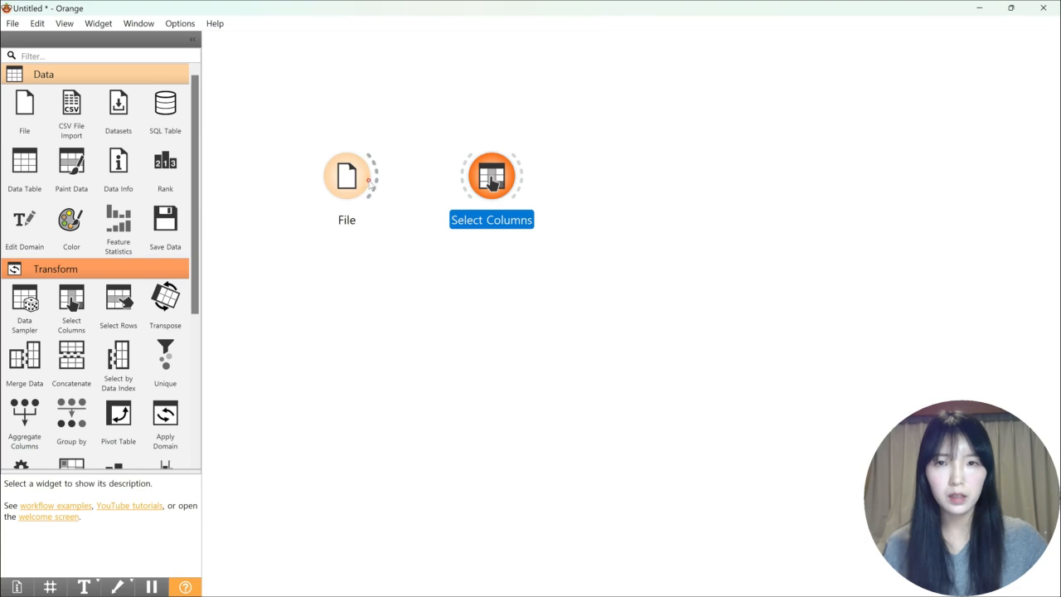
drag(369, 181, 474, 178)
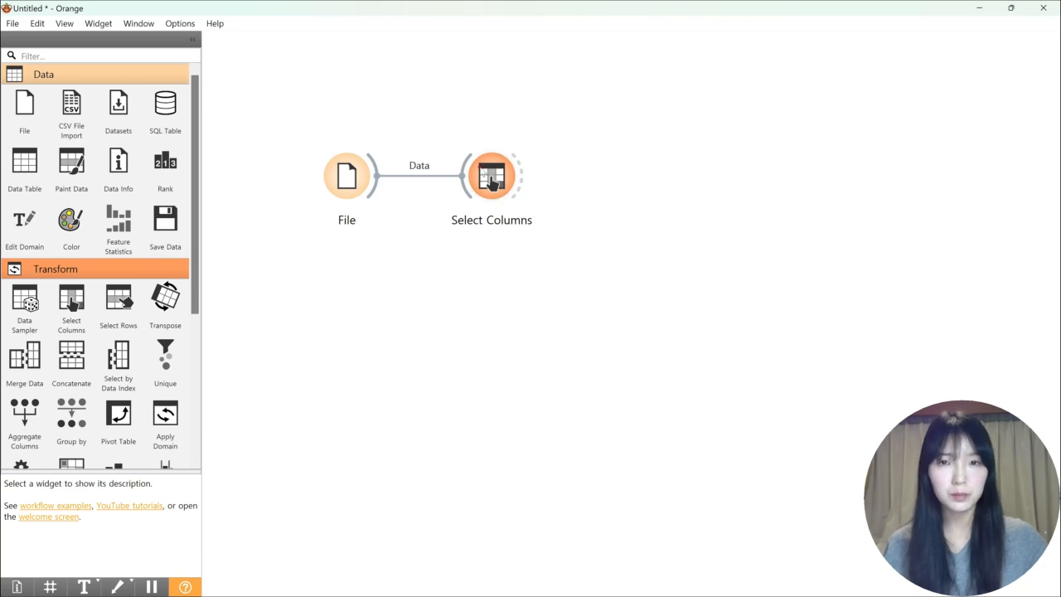
double_click(491, 176)
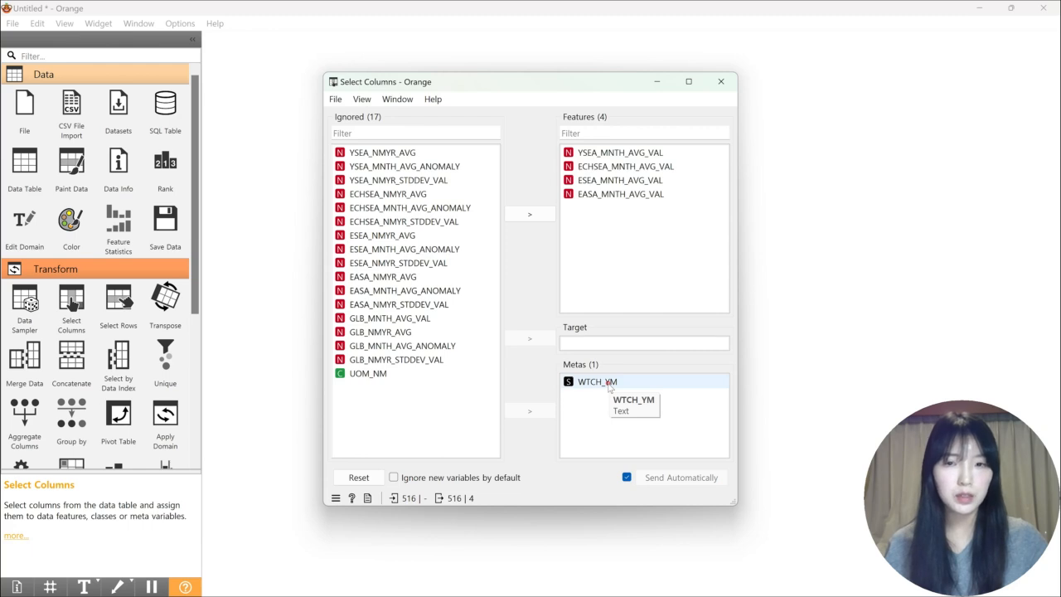
click(720, 82)
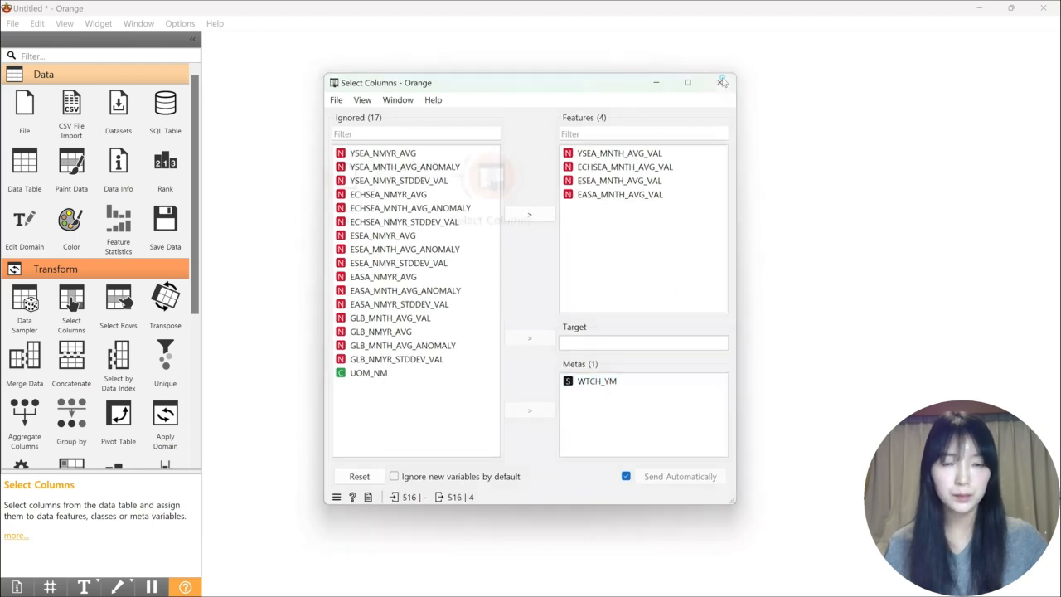
Add a Select Rows widget to the workflow and connect Select Columns to it
click(118, 298)
drag(520, 176, 605, 182)
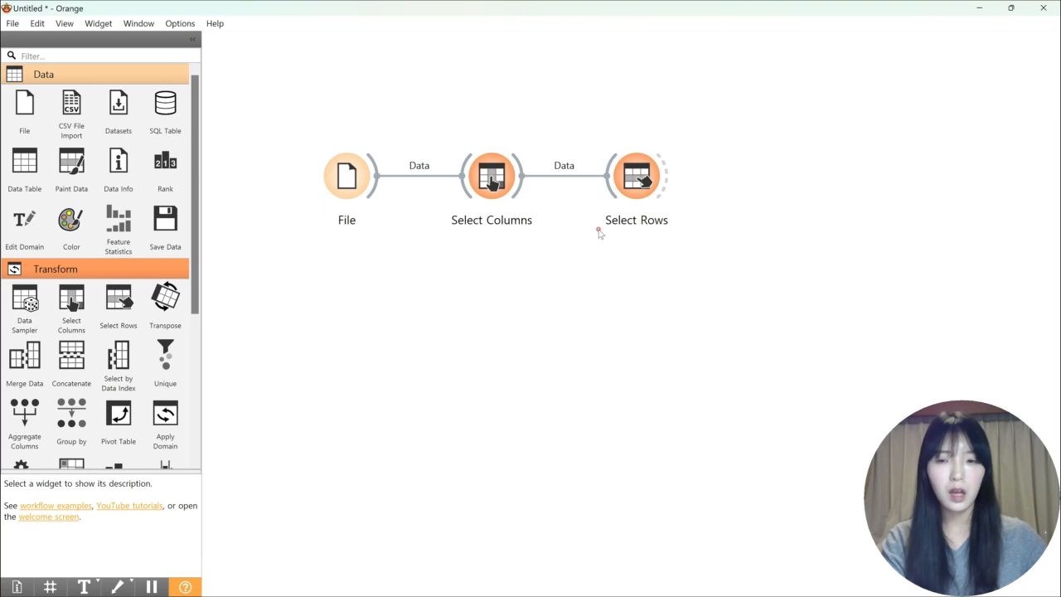
Set the Select Rows condition to WTCH_YM is between 201901 and 202312
double_click(649, 169)
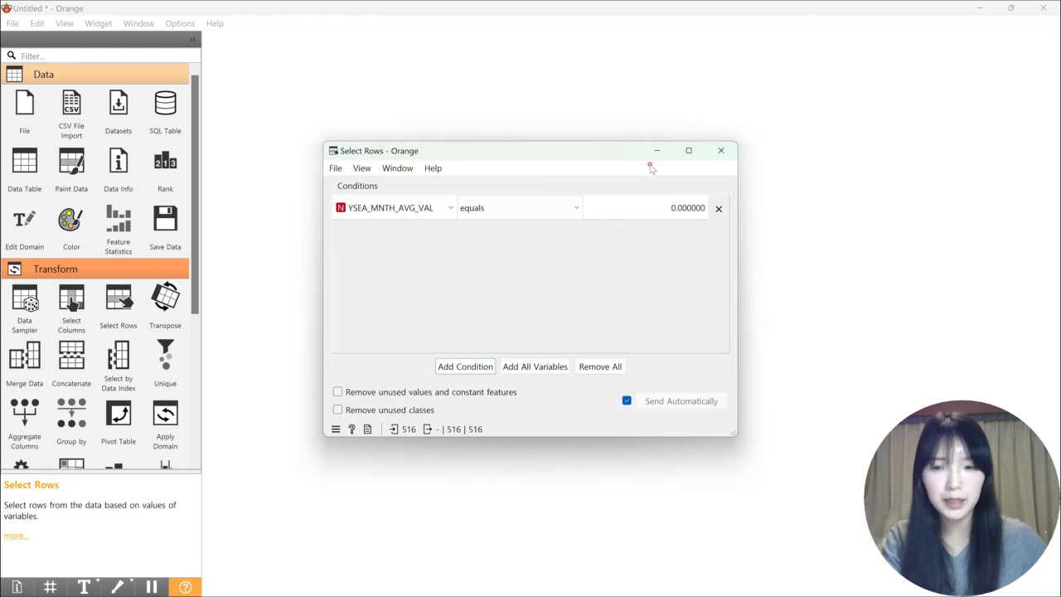
click(410, 208)
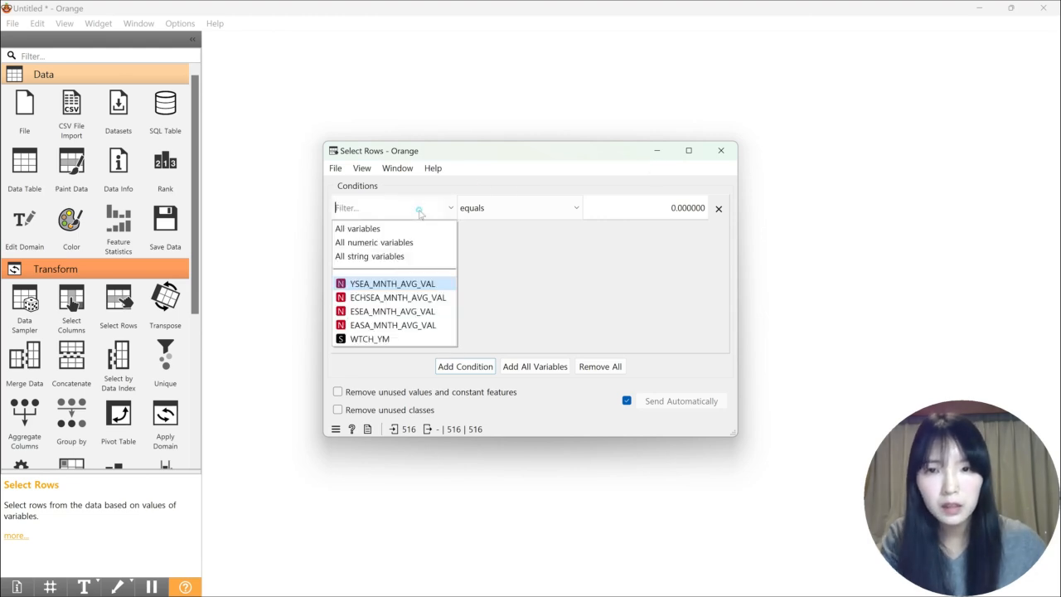
click(395, 339)
click(483, 209)
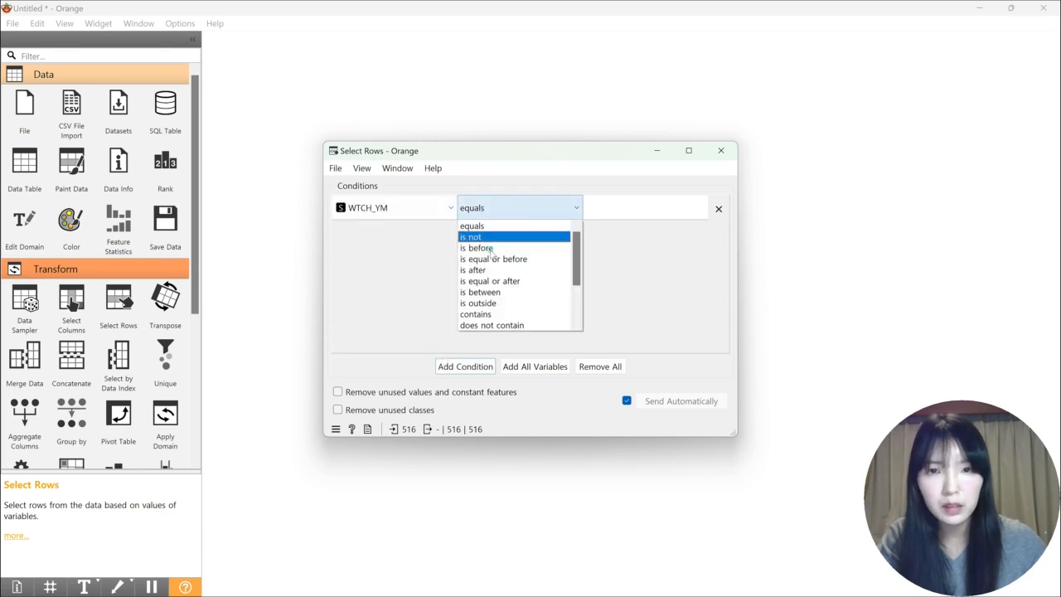
click(507, 300)
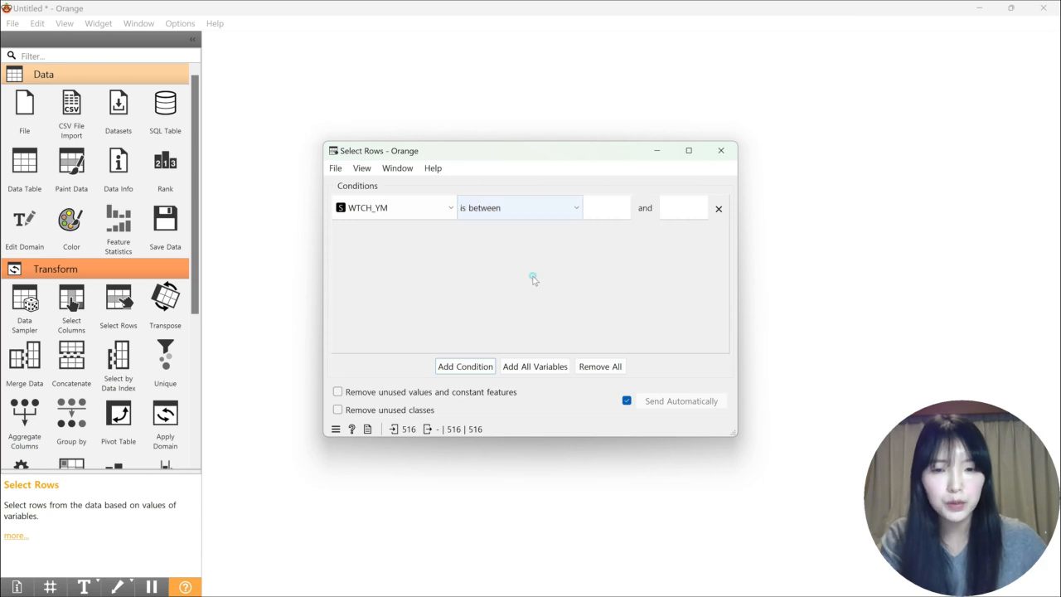
click(614, 200)
text(201901)
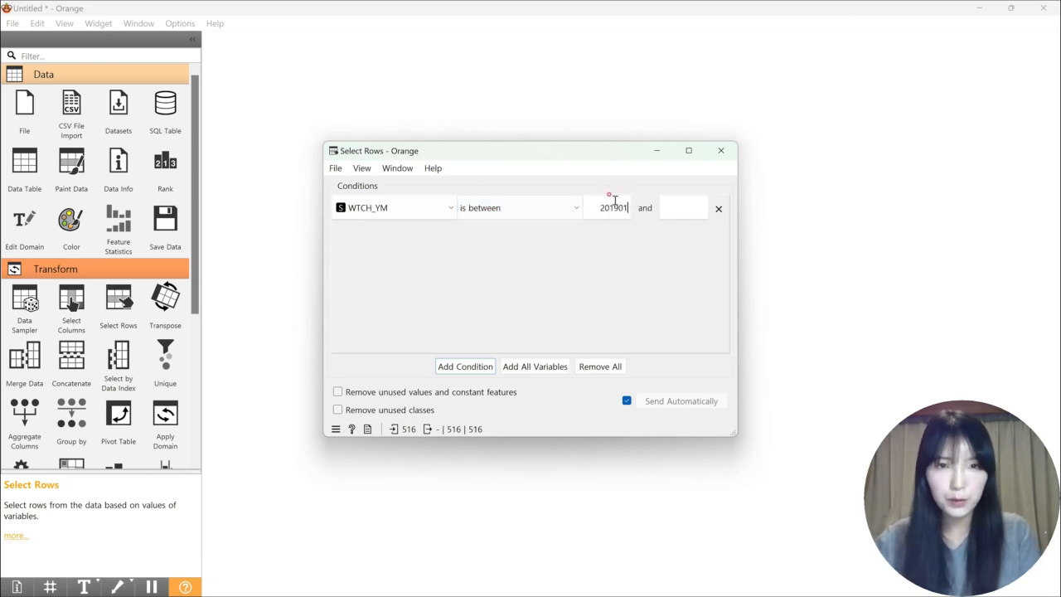
click(691, 203)
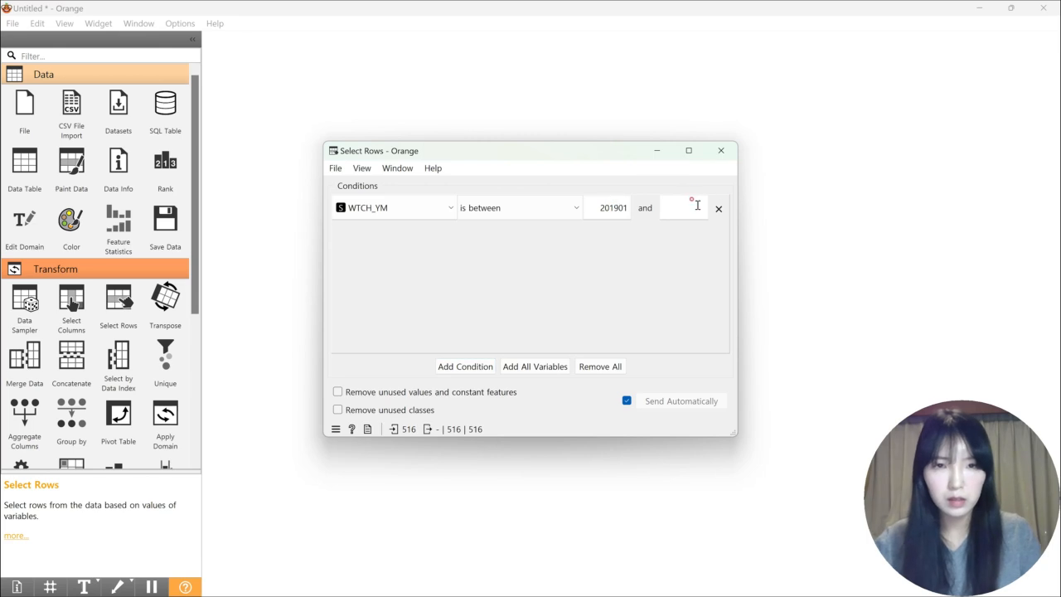
text(20221)
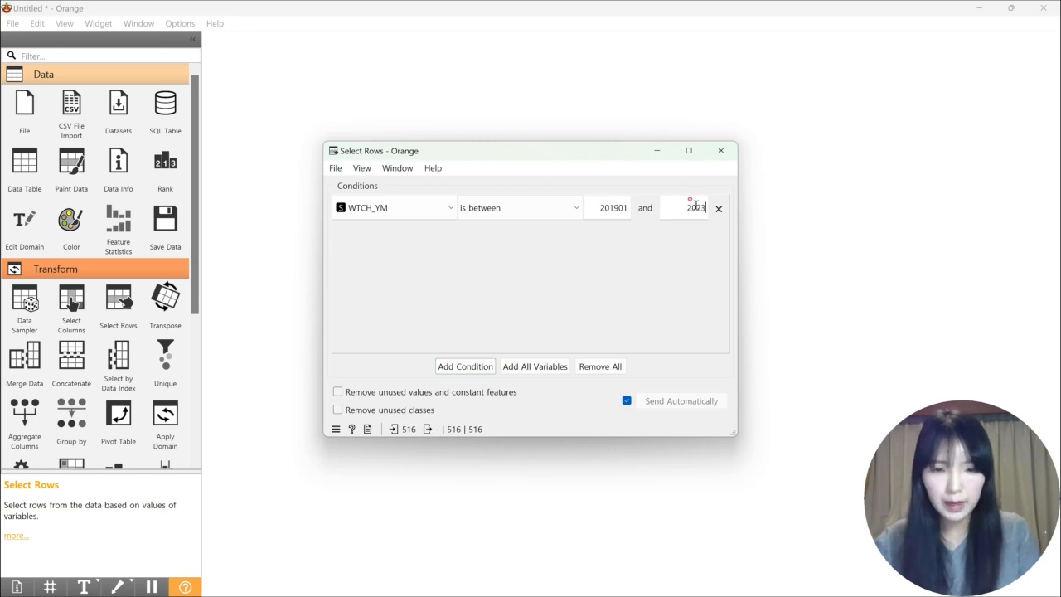
text(2)
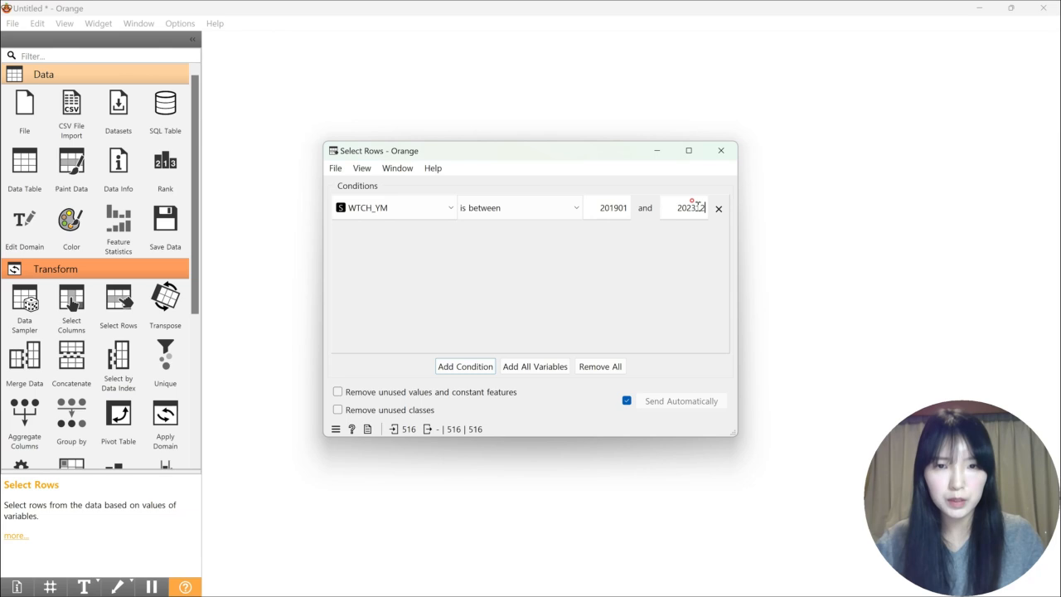
click(730, 149)
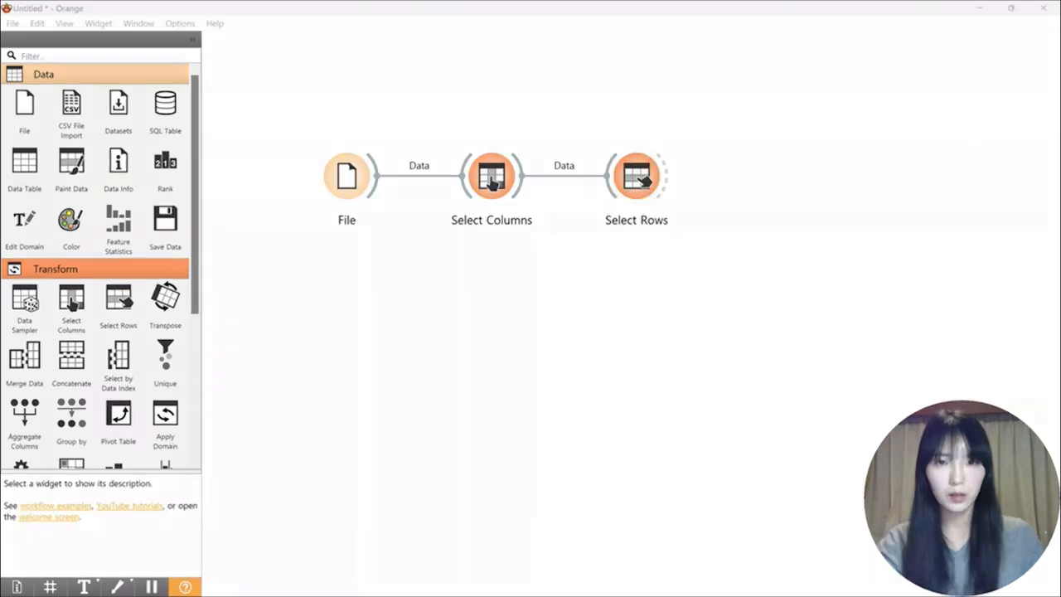
Add a Formula widget to the workflow and feed it the matching data from Select Rows
scroll(118, 306, down, 3)
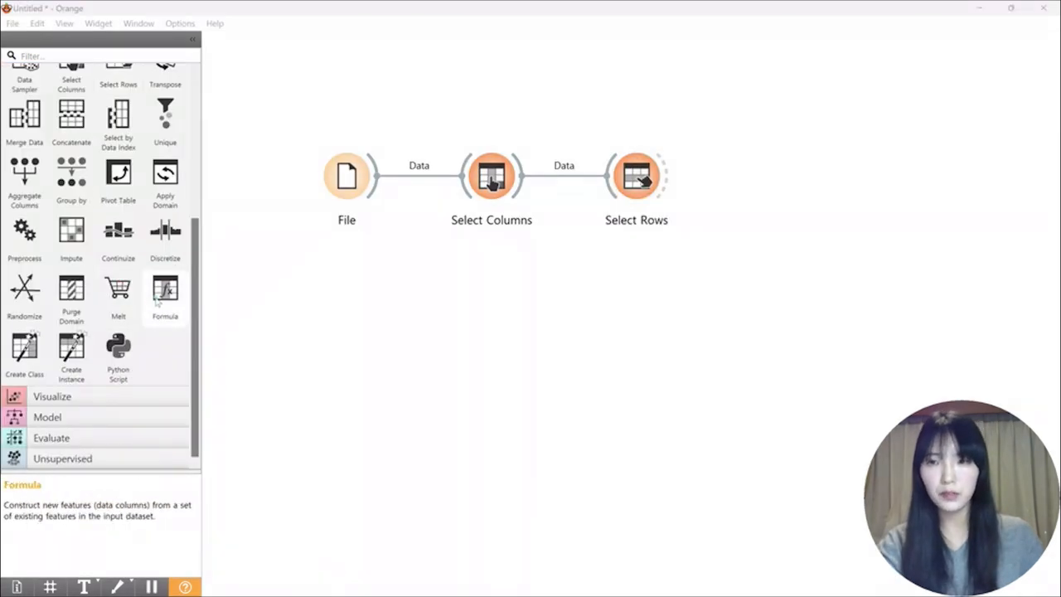
click(165, 290)
drag(668, 175, 756, 177)
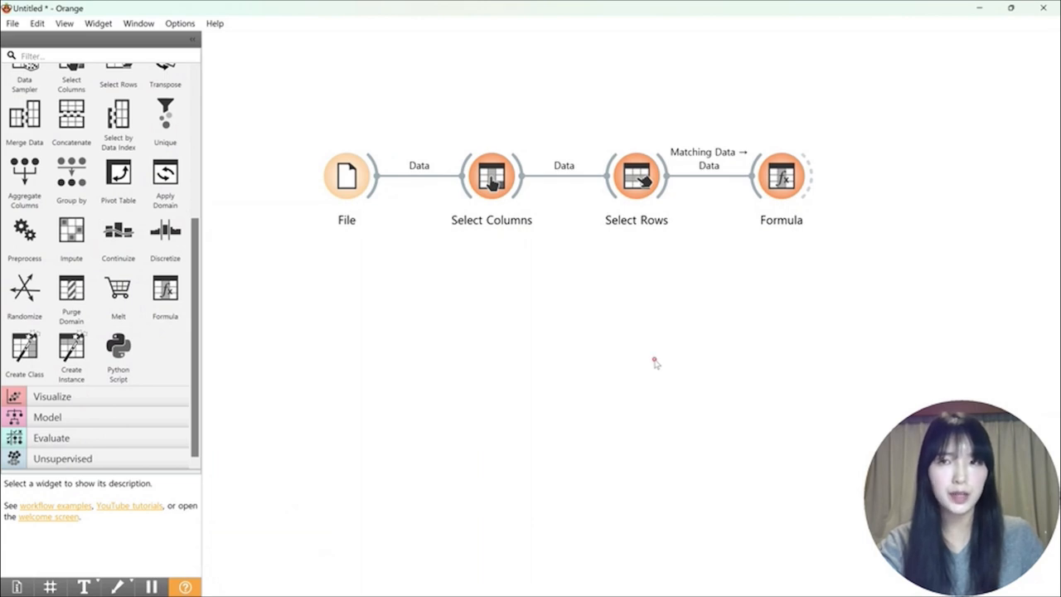
Define a categorical variable named 관측연도 in the Formula widget with the expression WTCH_YM[0:4]
double_click(785, 179)
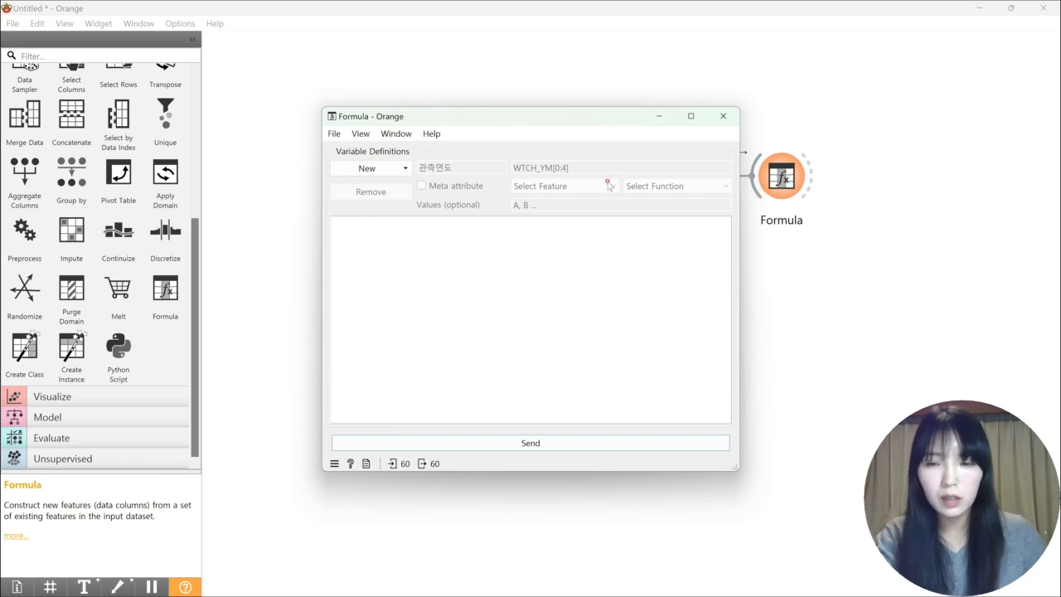
click(404, 169)
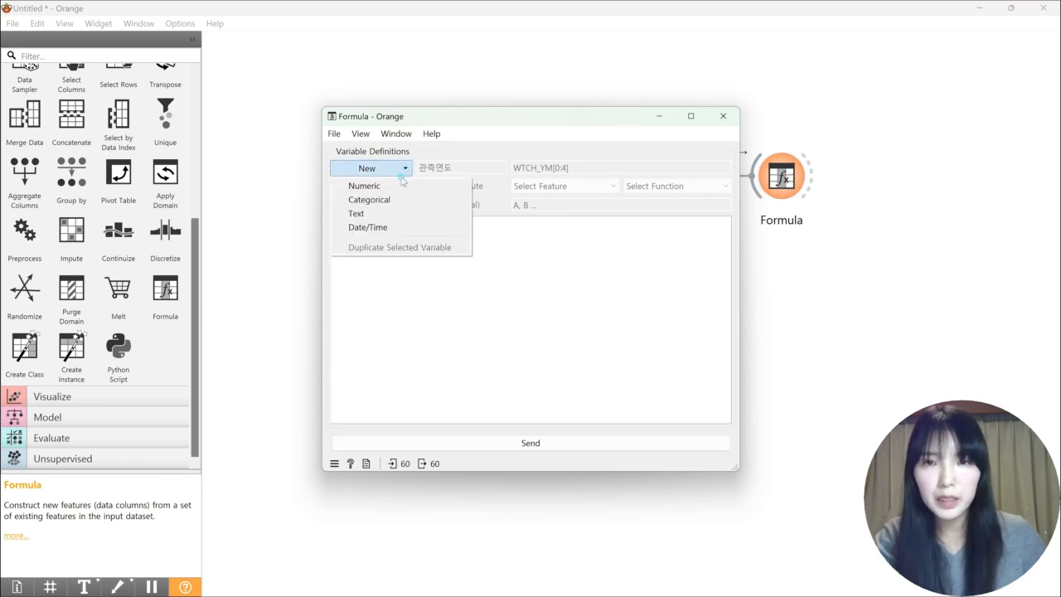
click(387, 201)
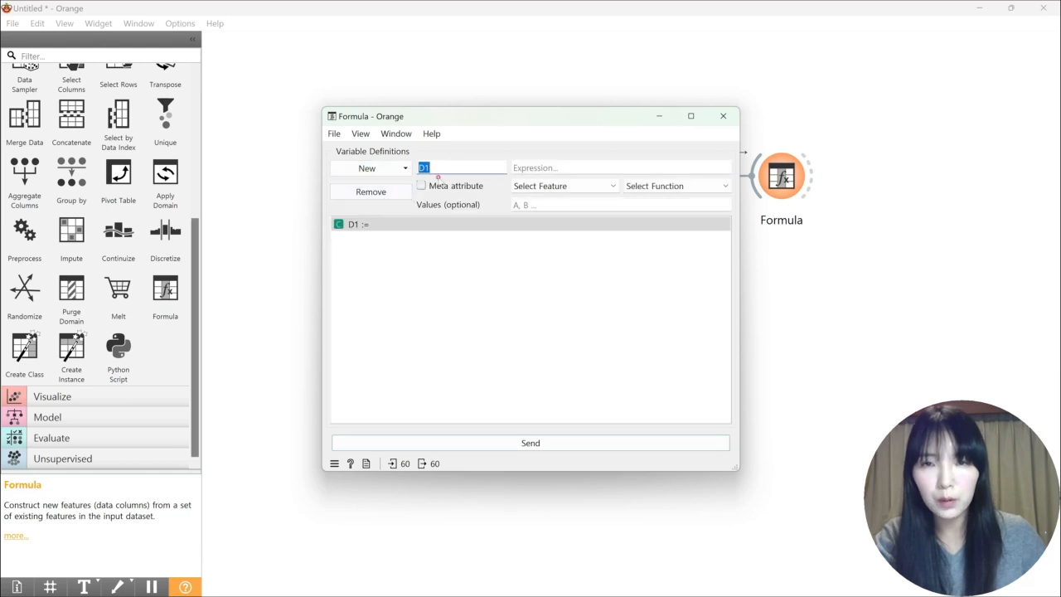
text(관측연)
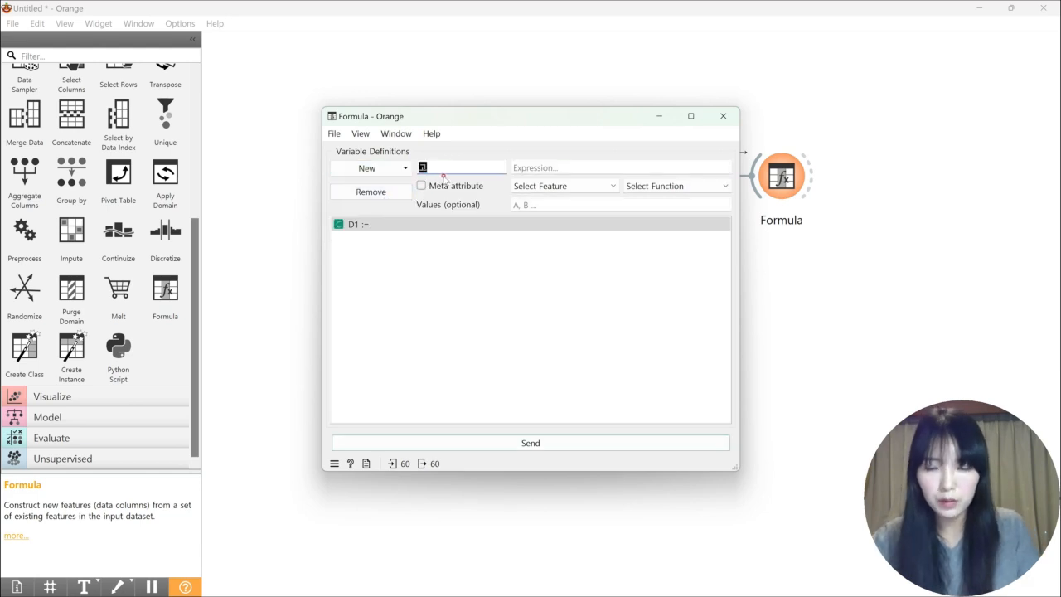
text(도)
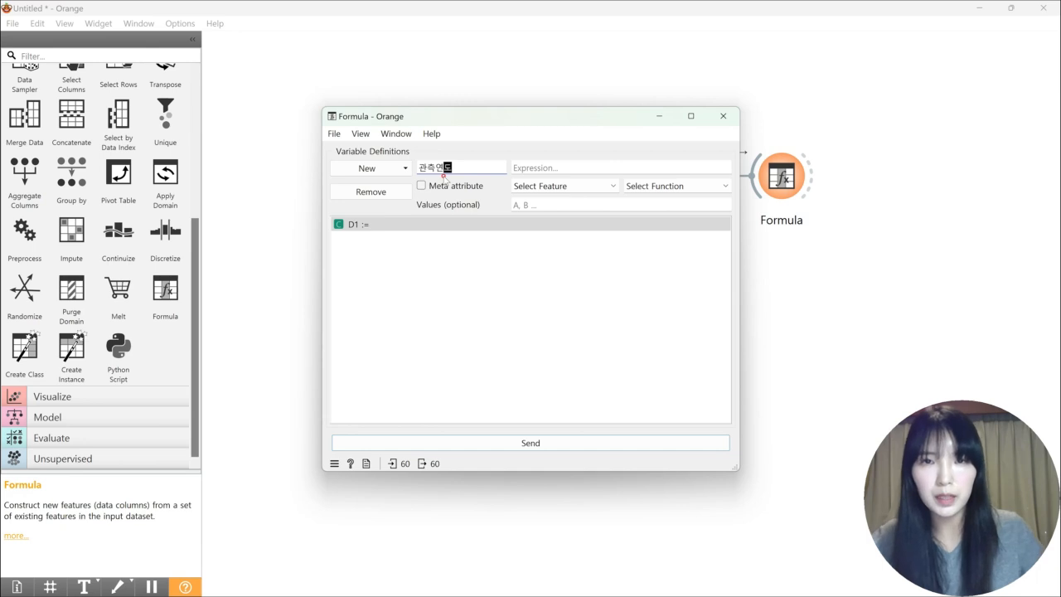
click(547, 185)
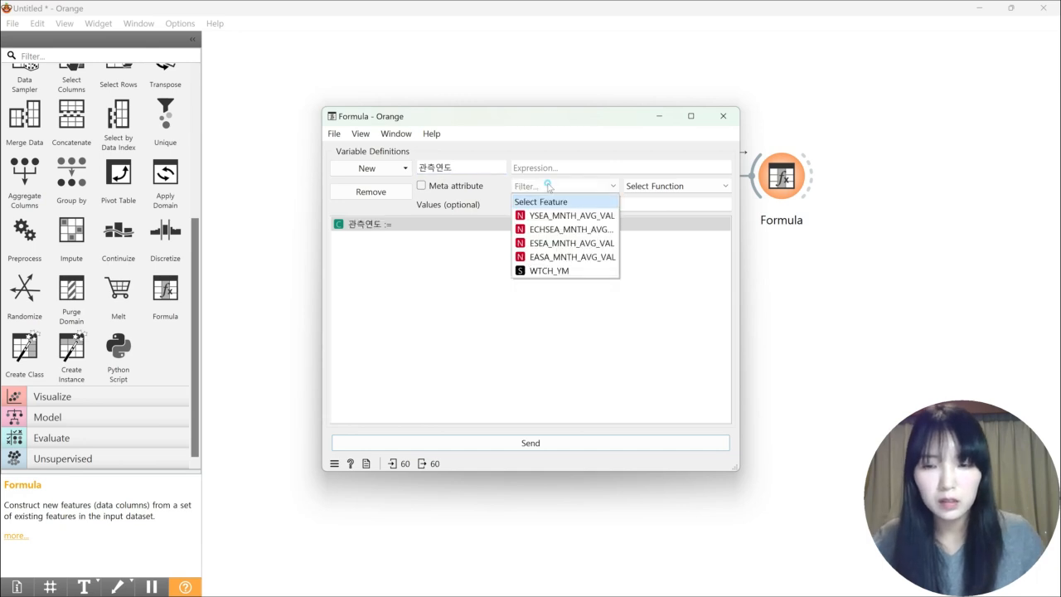
click(572, 271)
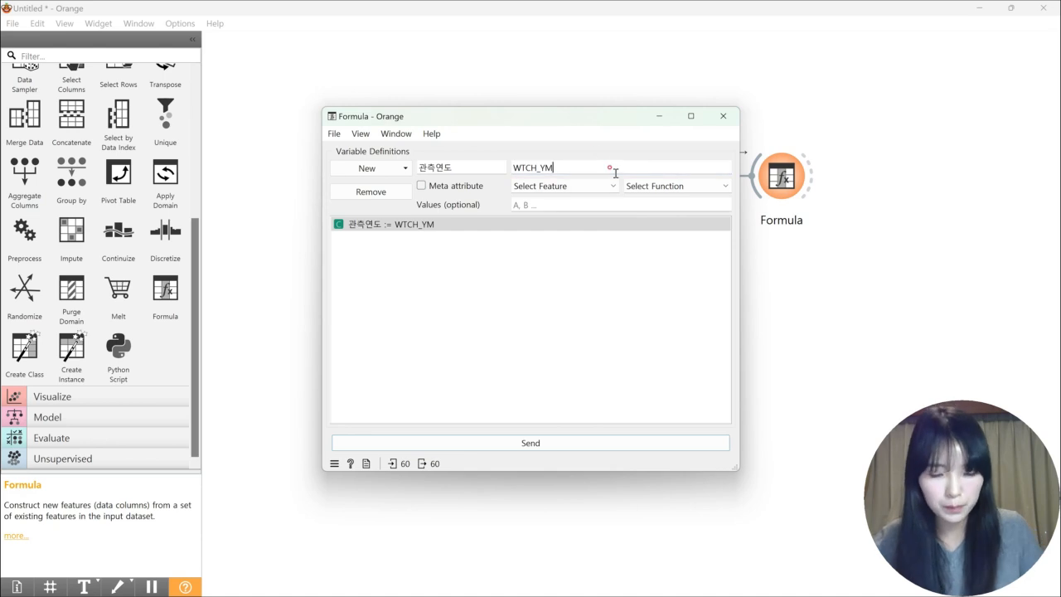
text([0:4)
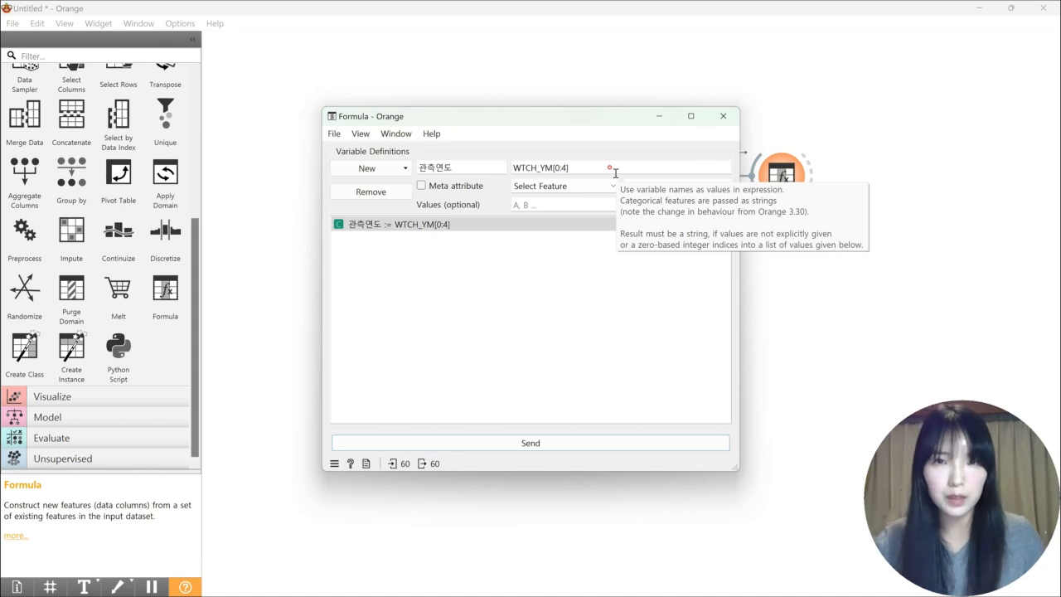
Add a second categorical variable named 관측월 with the expression WTCH_YM[4:6] and send the Formula output
click(397, 170)
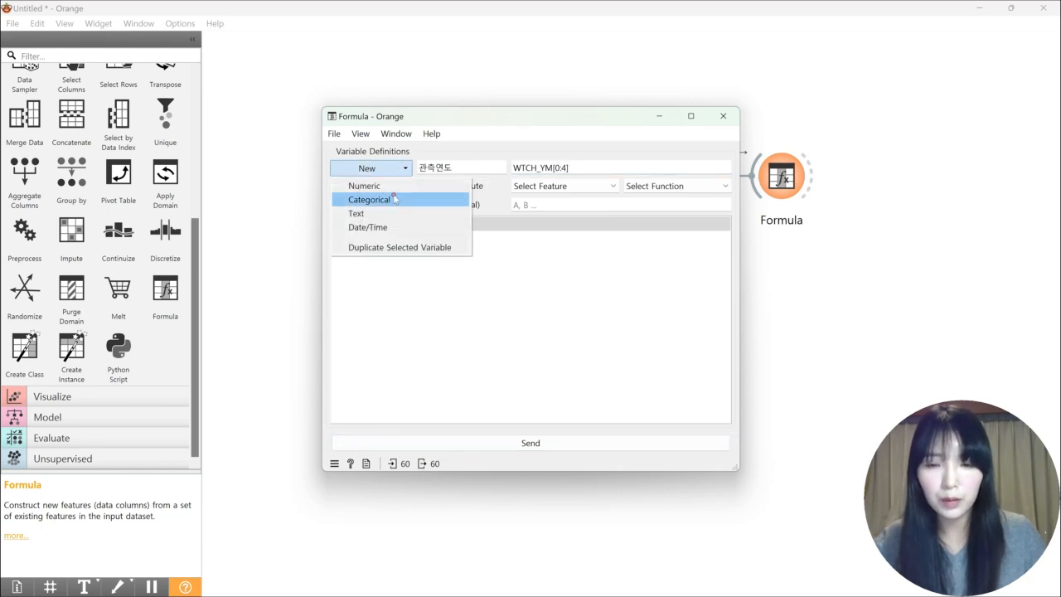
click(396, 200)
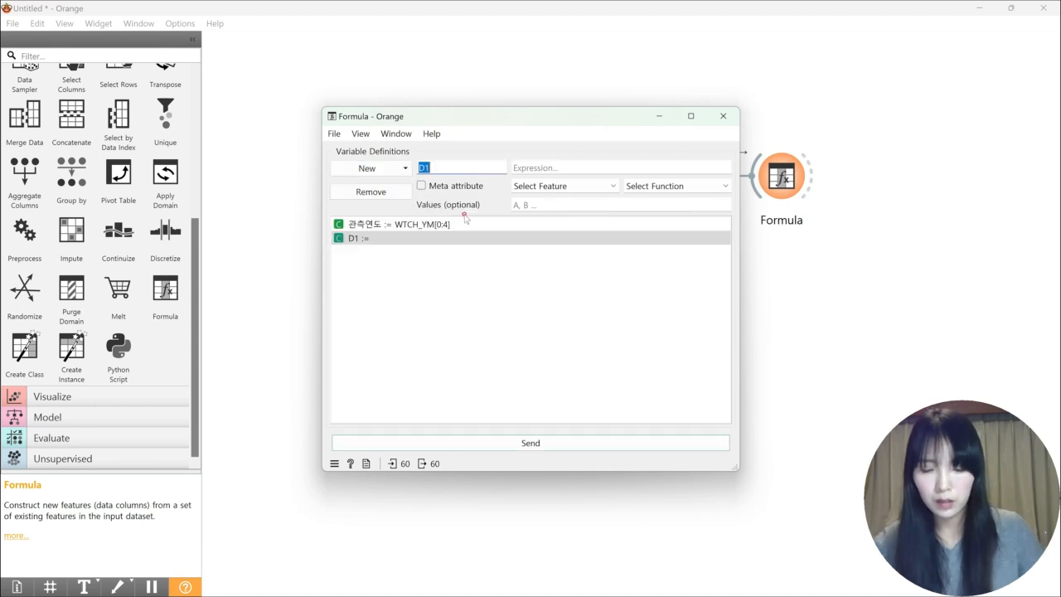
text(관측연)
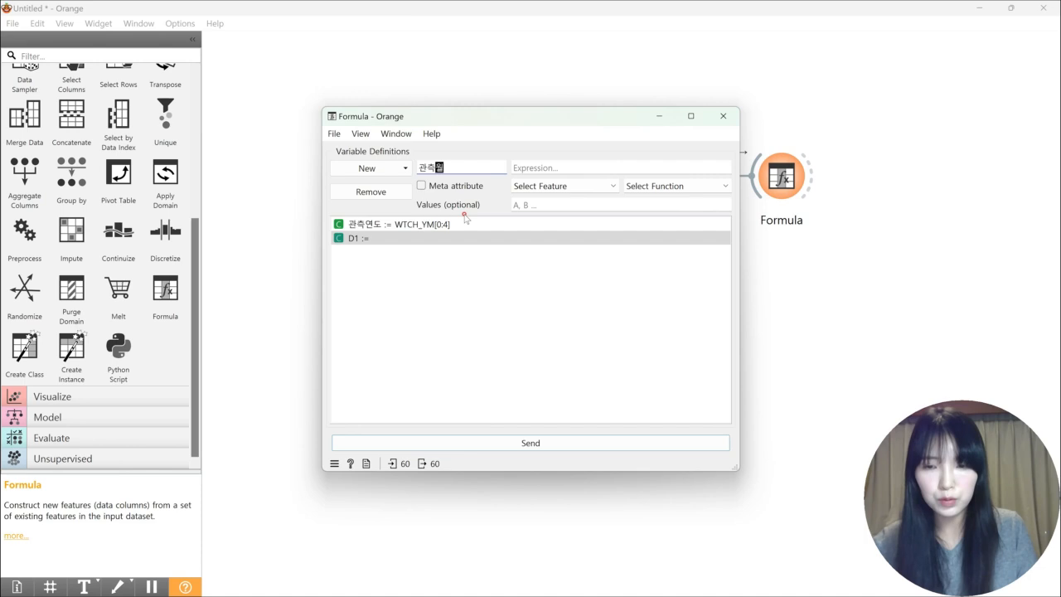
key(Return)
click(552, 167)
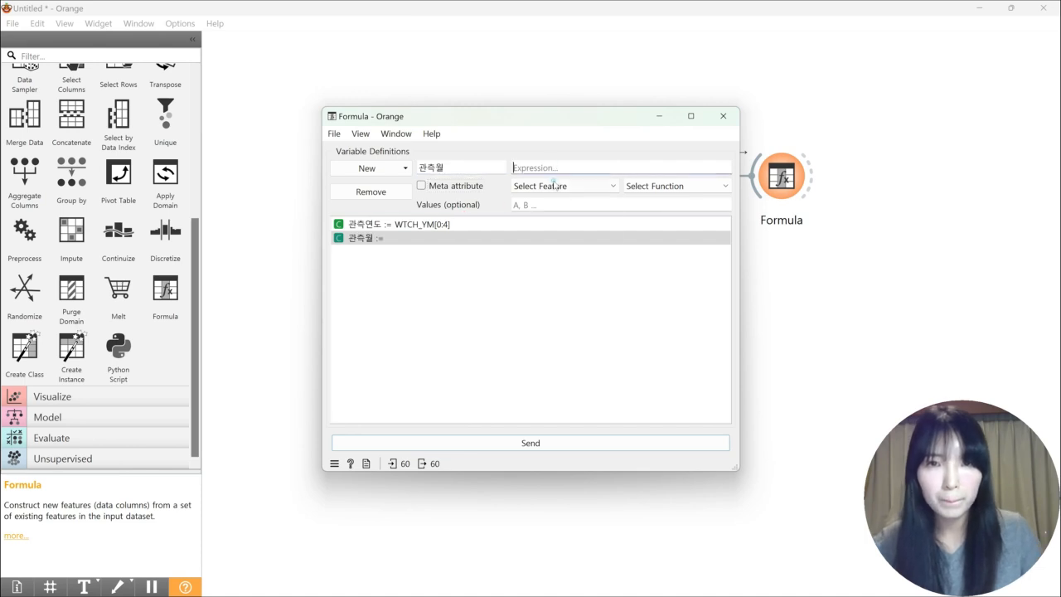
click(554, 186)
click(569, 272)
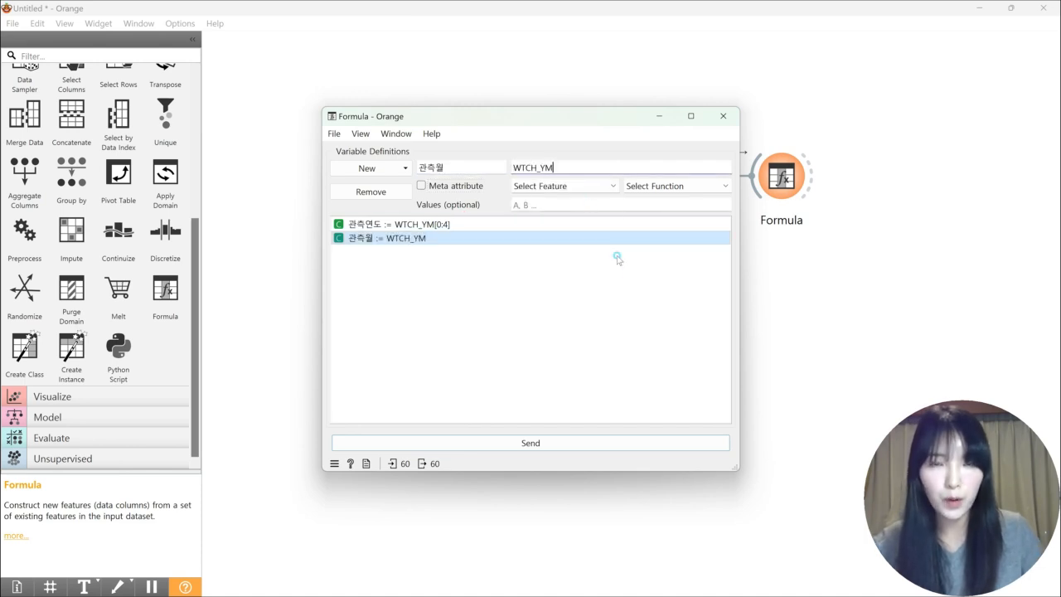
text([4)
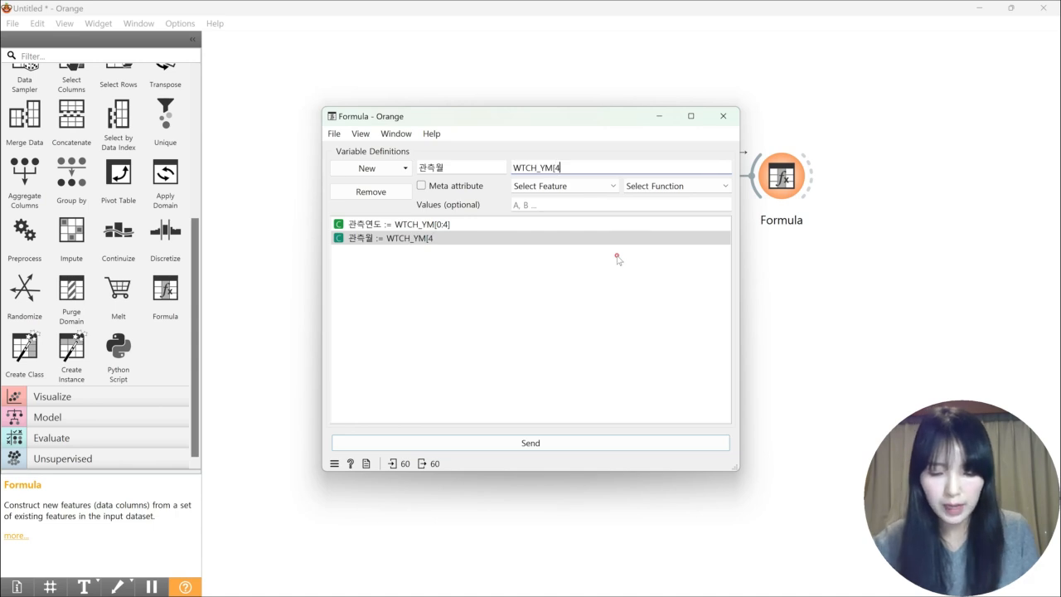
text(:6)
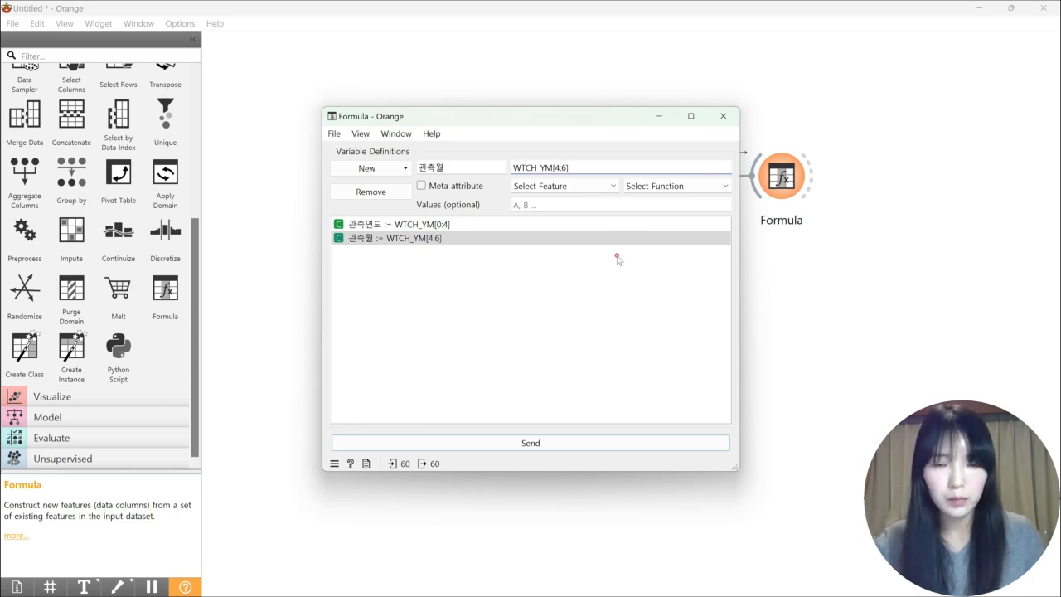
click(540, 446)
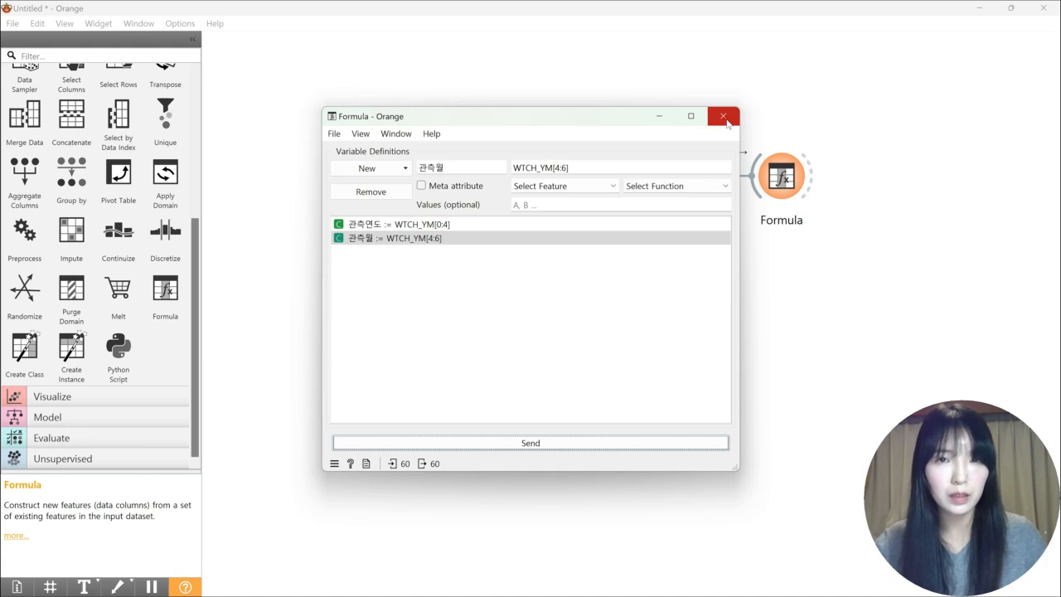
click(723, 117)
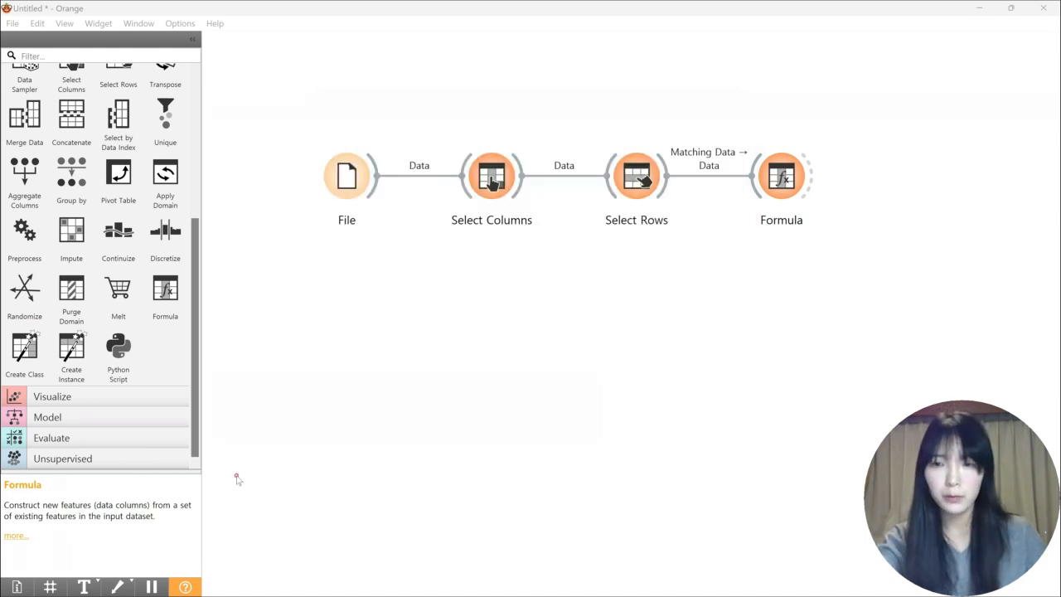
Add a Bar Plot widget to the workflow and connect Formula's data to it
click(161, 396)
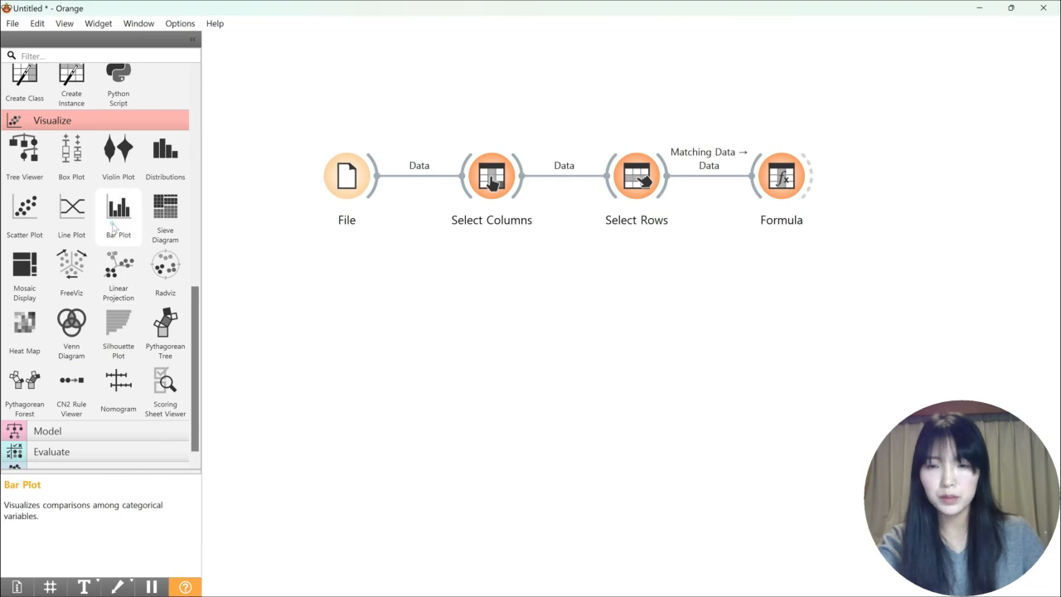
click(114, 222)
drag(812, 175, 900, 179)
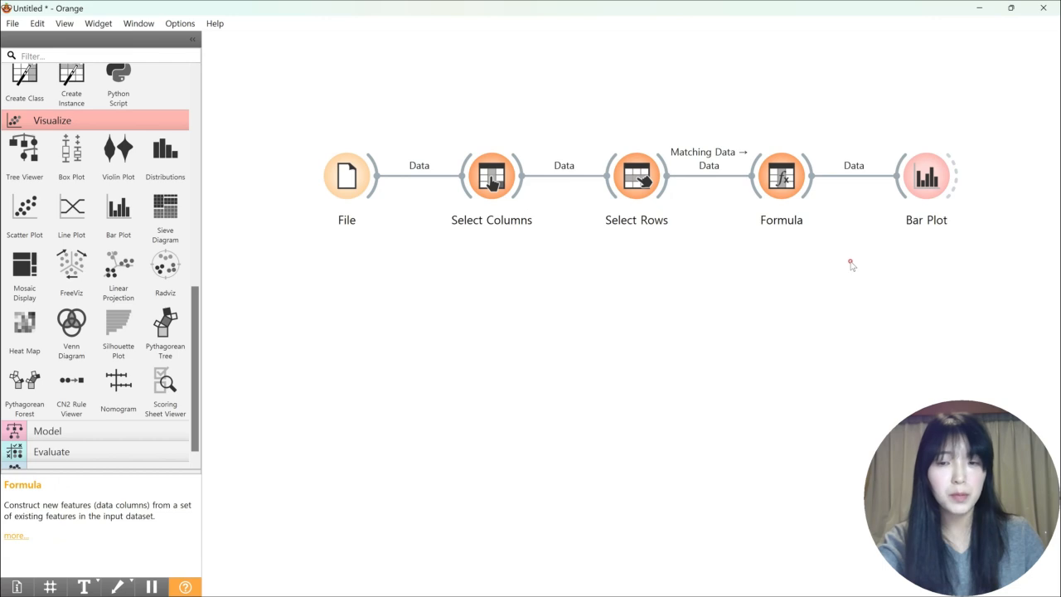
Group the Bar Plot by 관측연도 and annotate its bars with 관측월
double_click(913, 184)
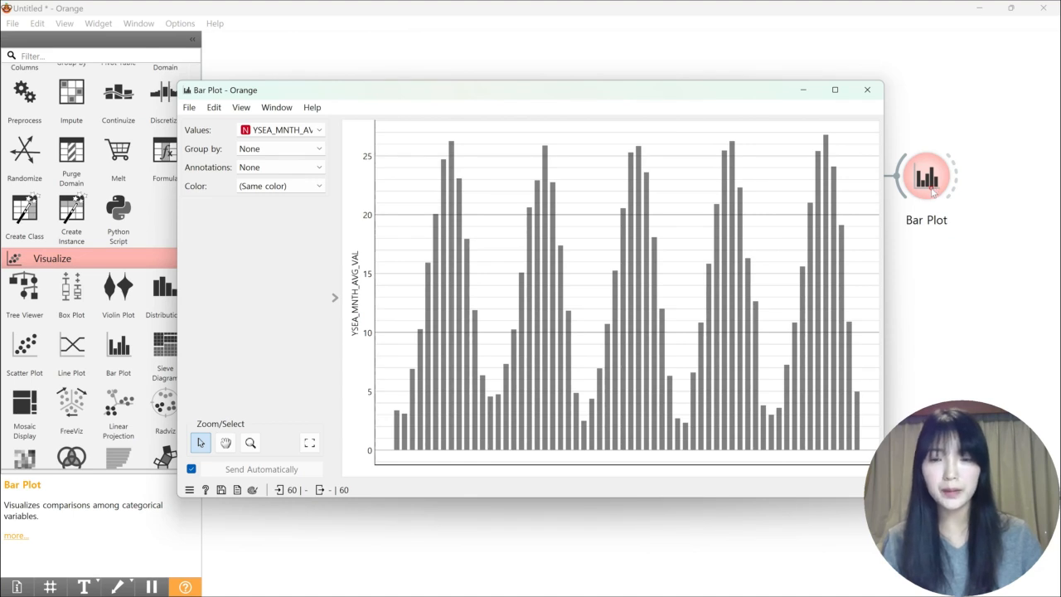
click(270, 150)
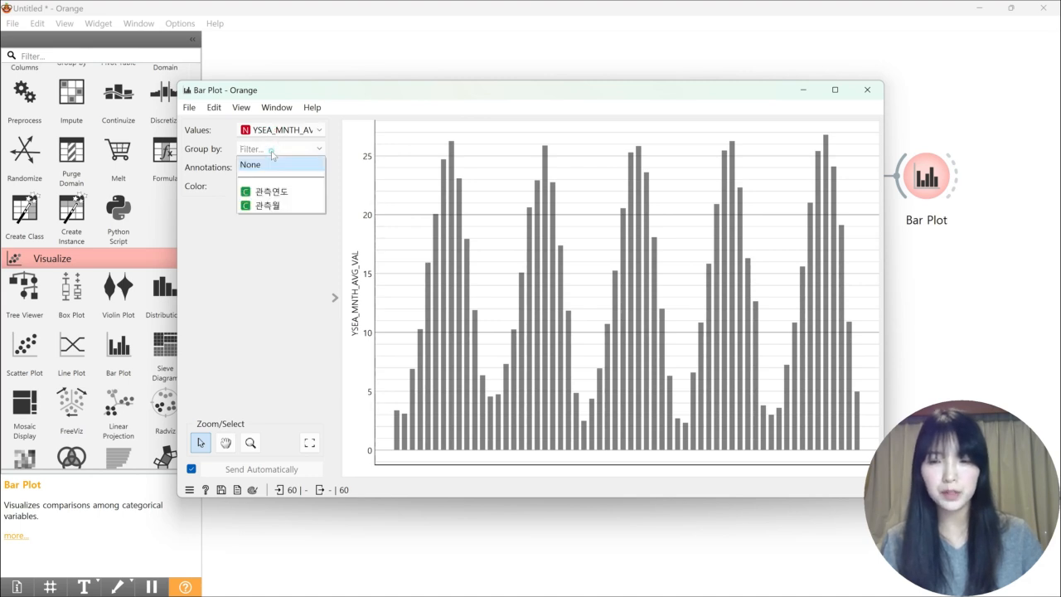
click(305, 193)
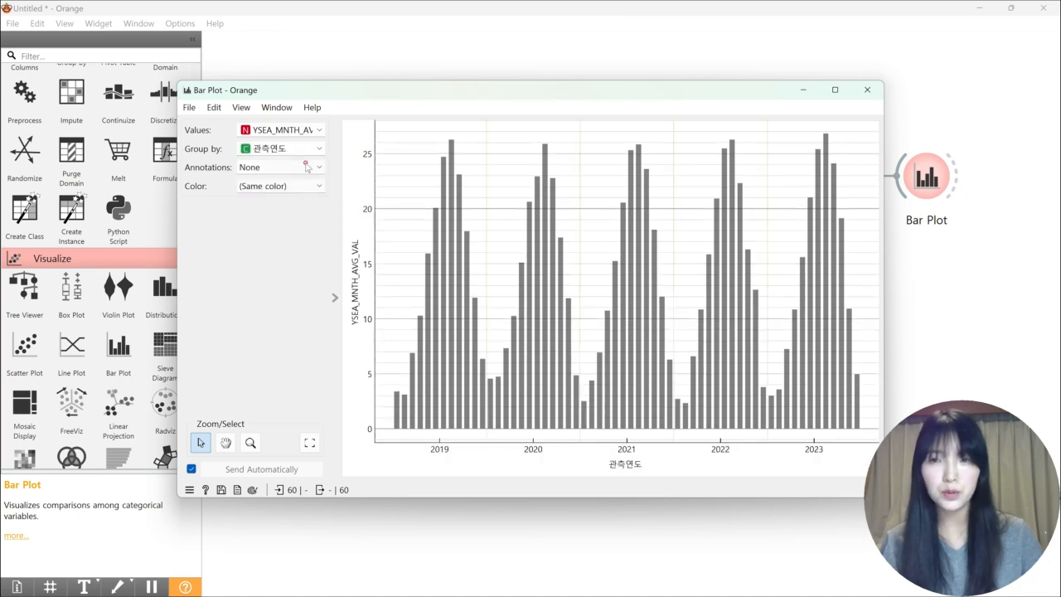
click(305, 166)
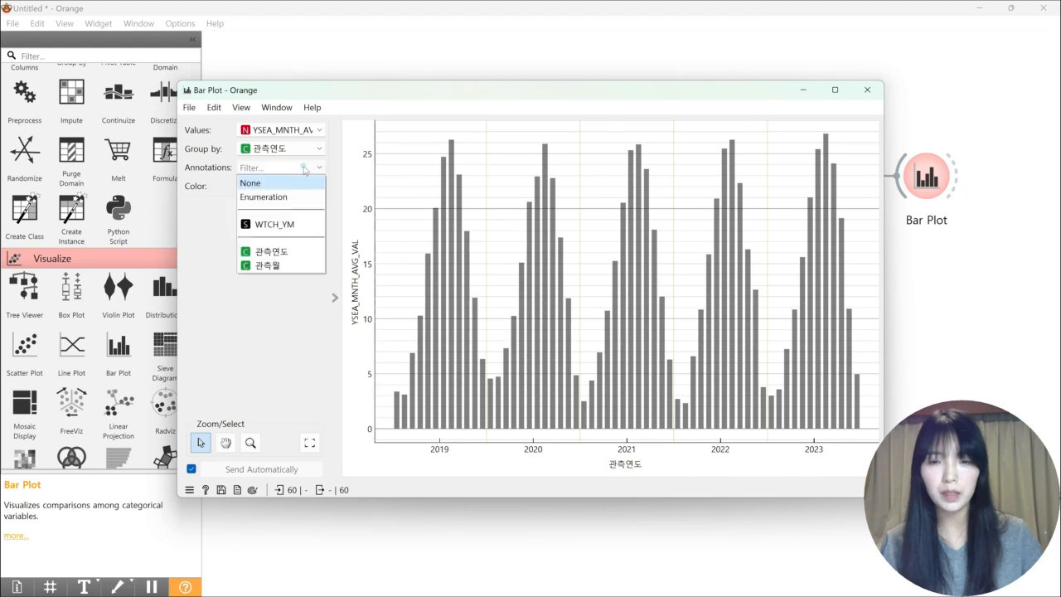
click(273, 265)
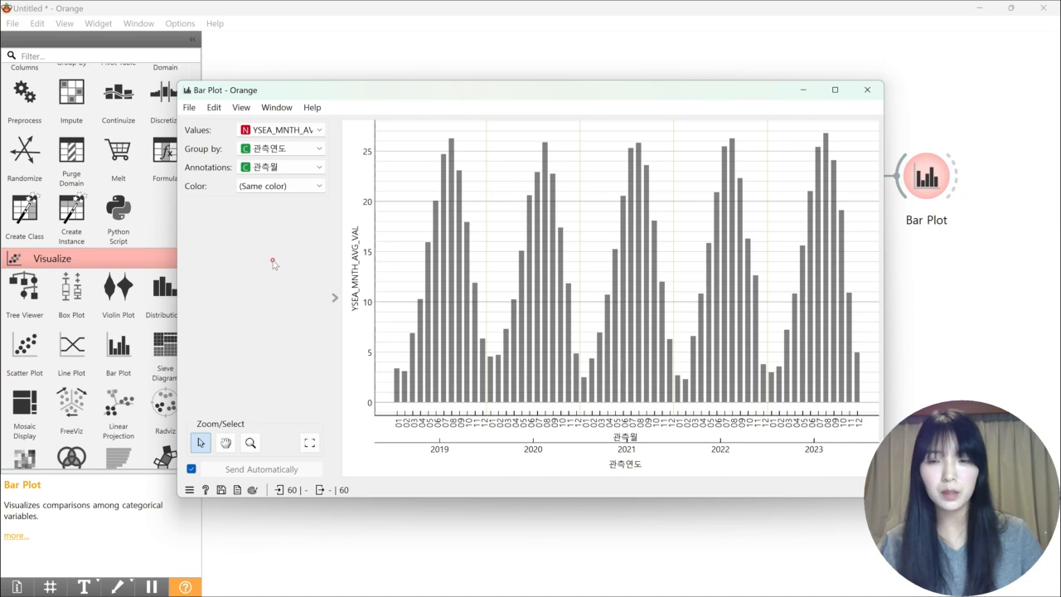
Color the bars by 관측연도 and return to the workflow canvas
click(269, 187)
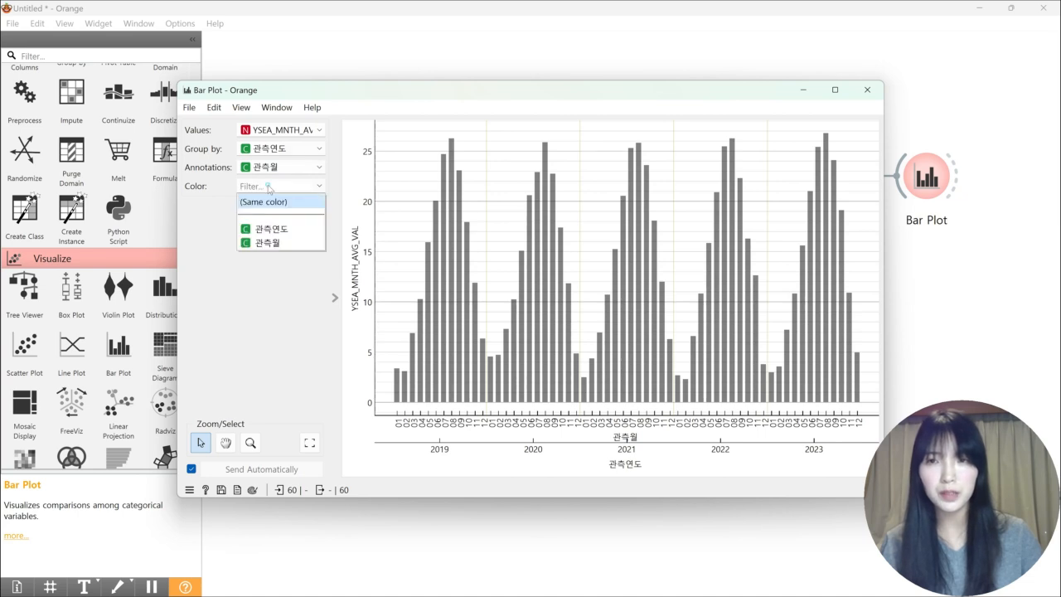
click(271, 228)
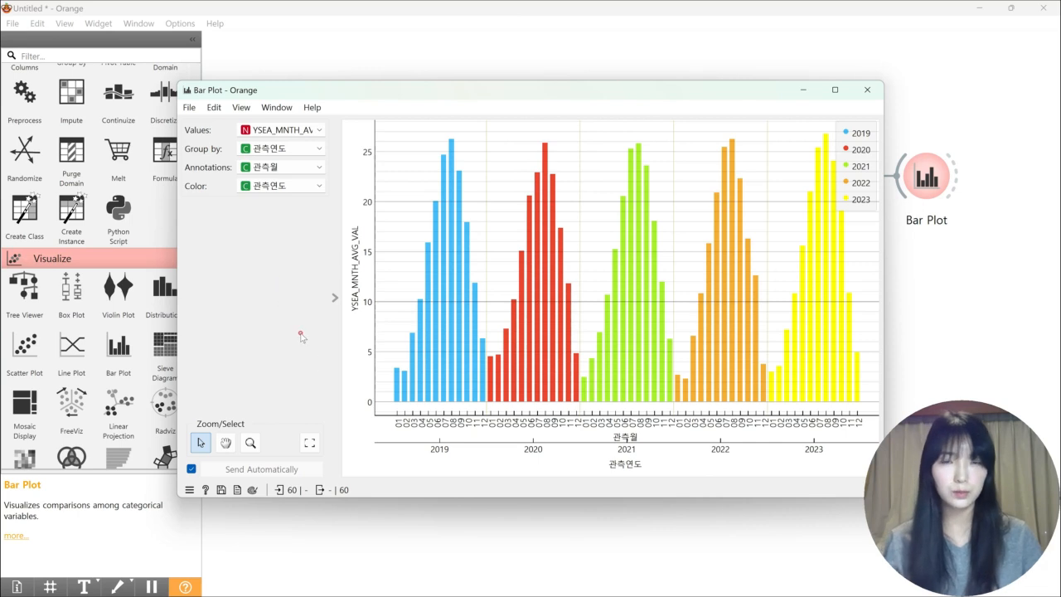
click(826, 561)
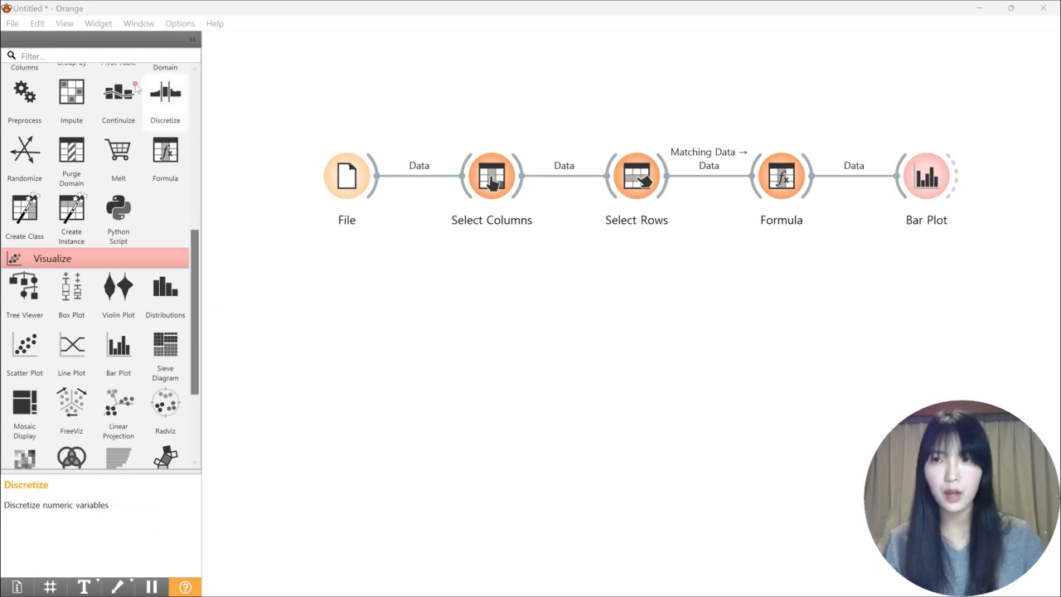
Create a new empty workflow and maximize its window
click(11, 24)
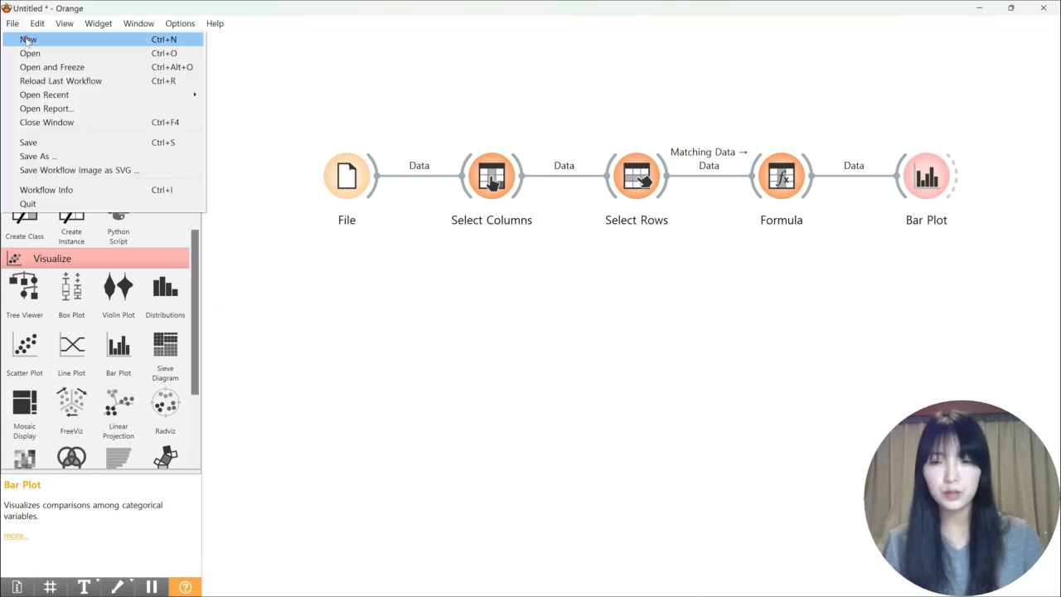
click(26, 40)
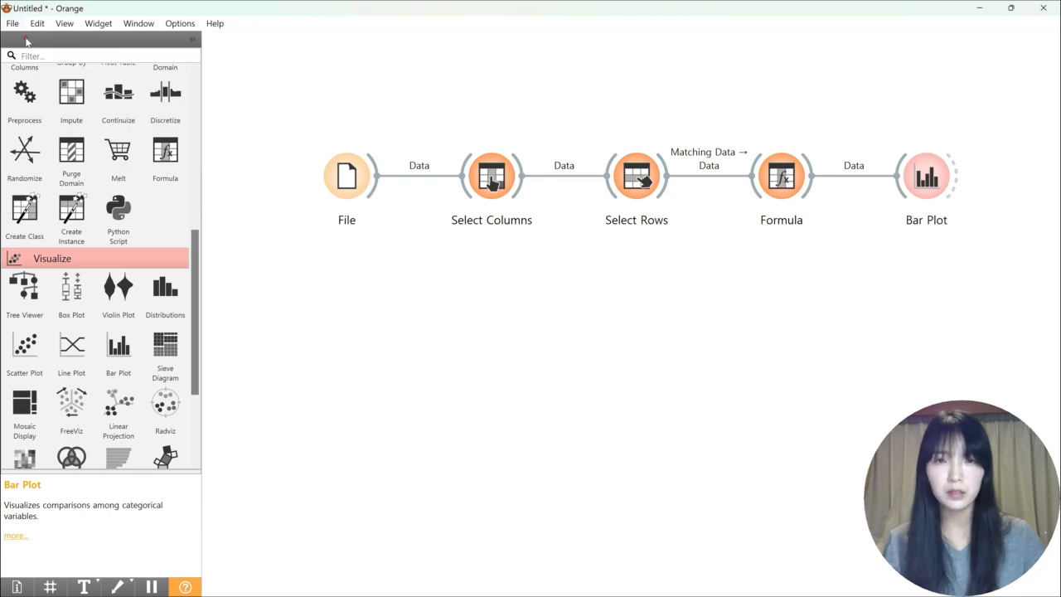
double_click(395, 25)
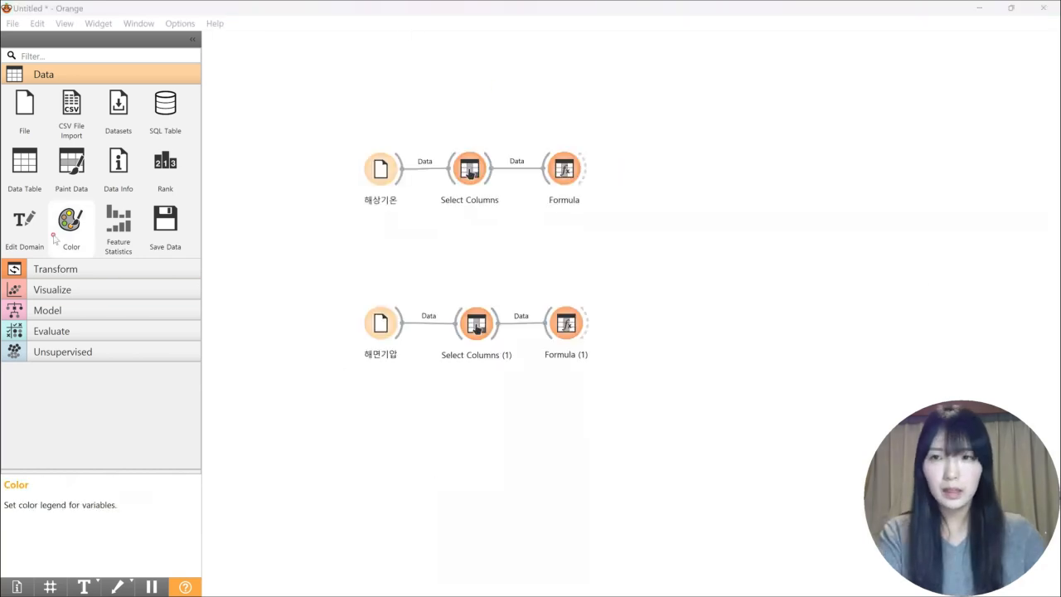
Add two Edit Domain widgets and connect one to each Formula widget in the 해상기온 and 해면기압 branches
click(25, 222)
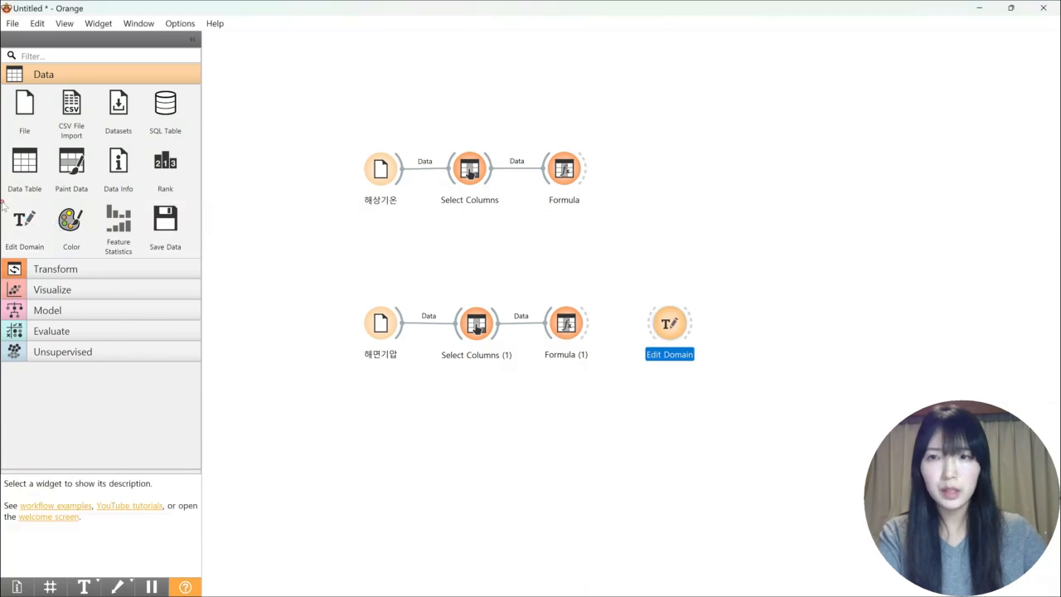
click(25, 222)
drag(670, 254, 665, 156)
drag(587, 174, 662, 175)
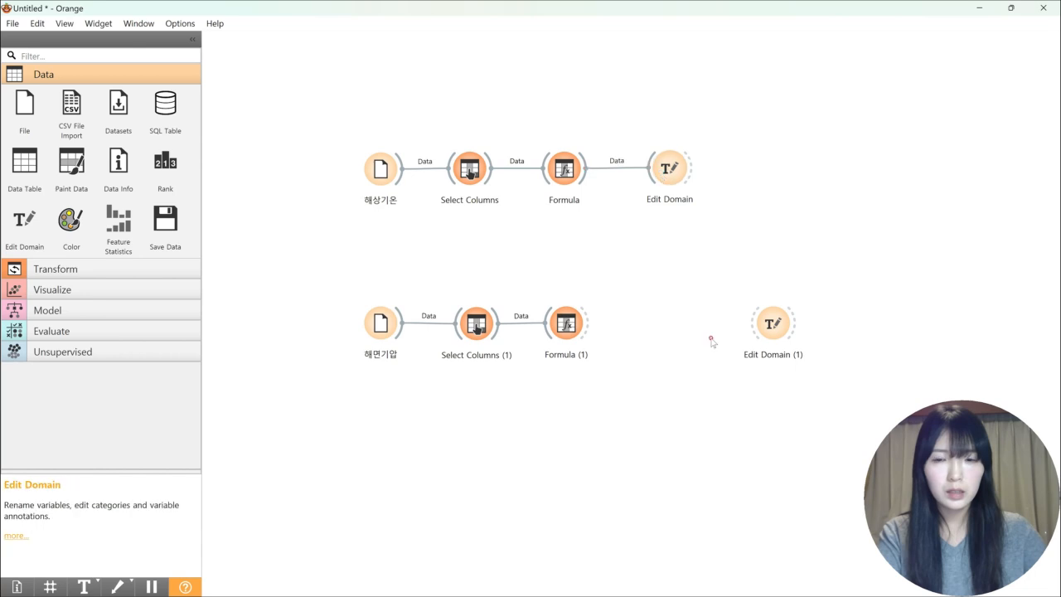
drag(785, 322, 687, 317)
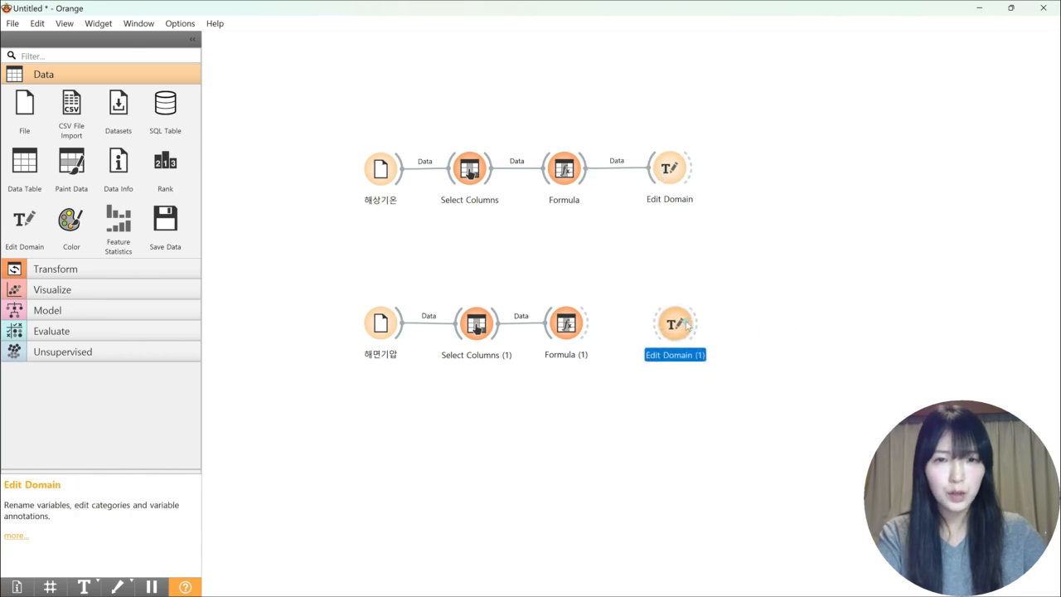
drag(586, 325, 672, 323)
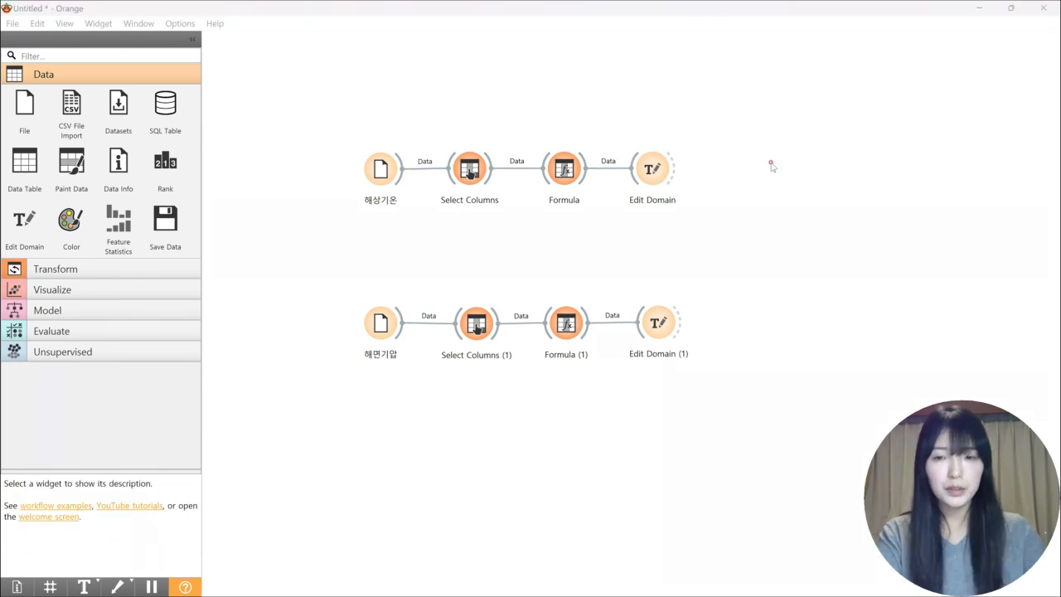
Rename EASA_MNTH_AVG_VAL to 동아시아월평균값(해상기온) in the 해상기온 branch's Edit Domain and to 동아시아월평균값(해면기압) in the 해면기압 branch's
double_click(652, 168)
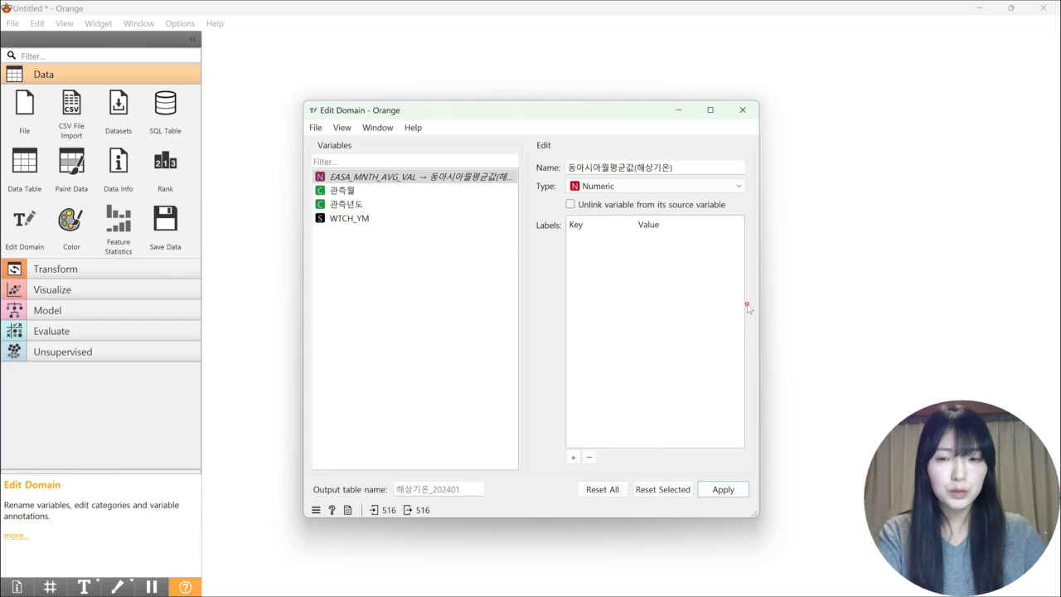
click(726, 491)
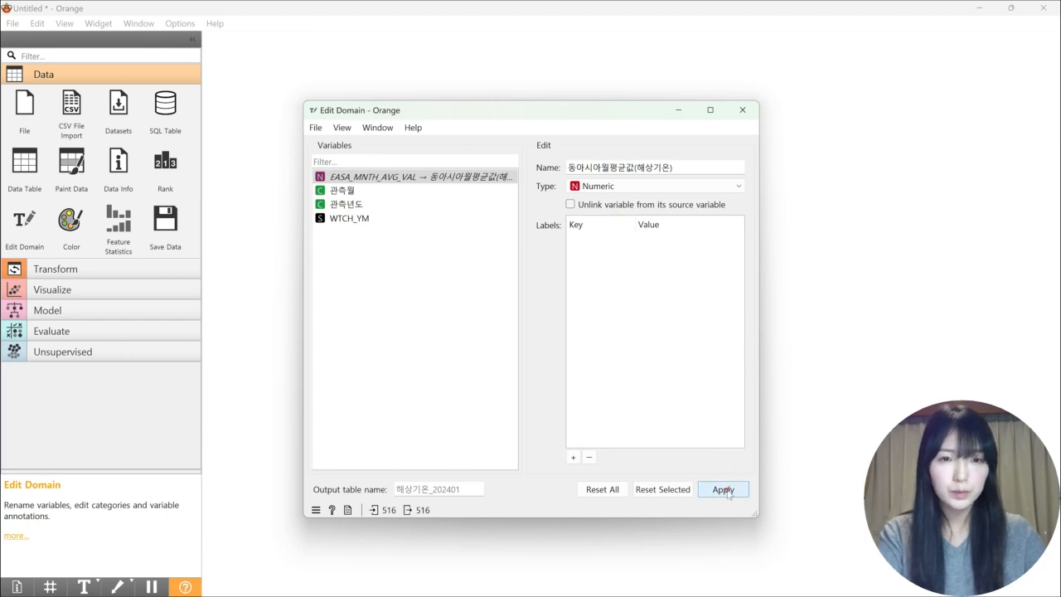
click(742, 109)
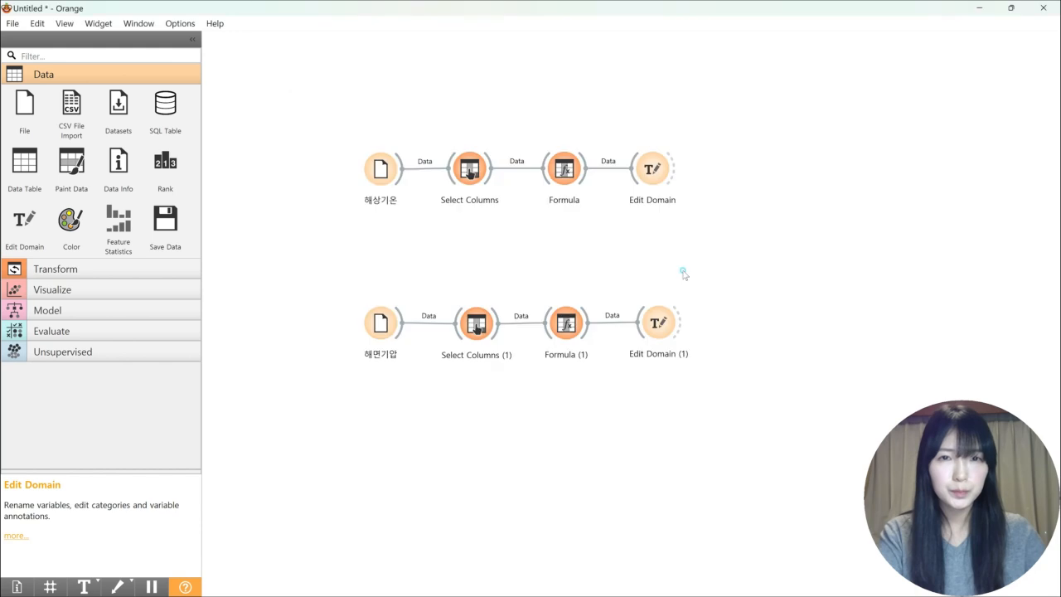
double_click(673, 320)
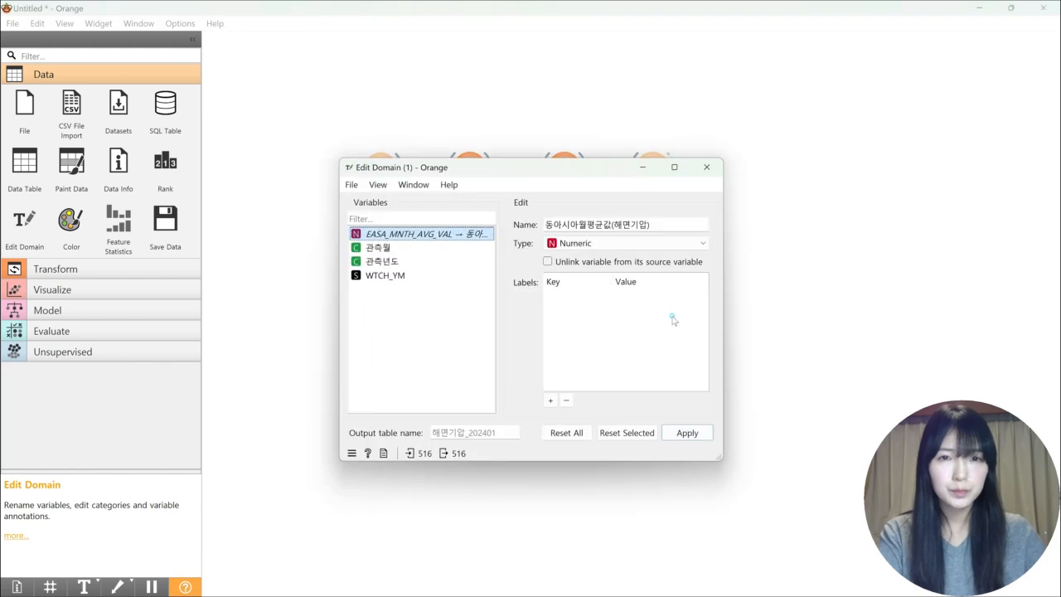
click(706, 166)
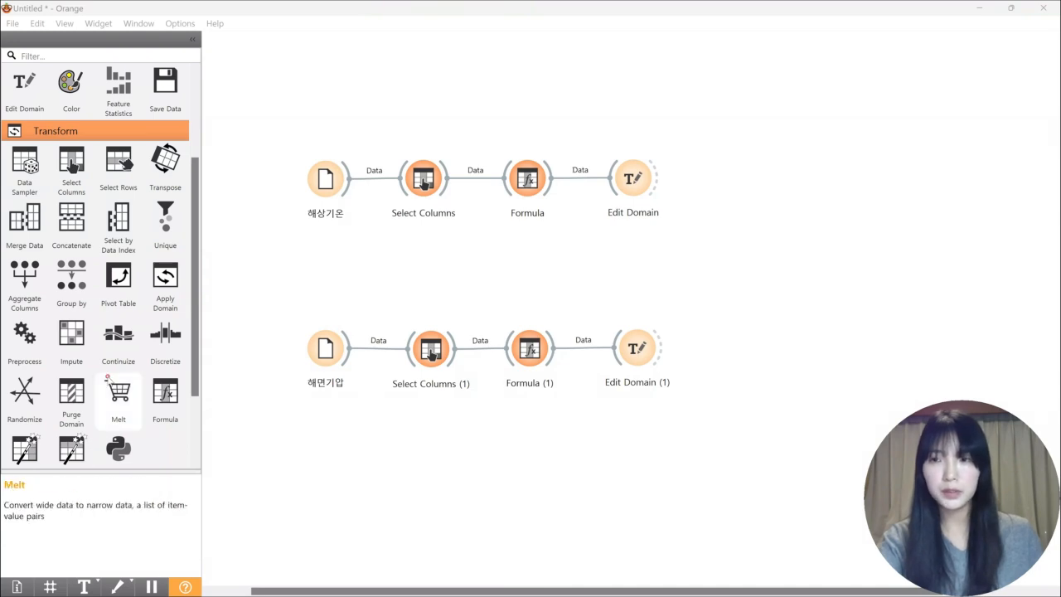
Add a Merge Data widget, feeding it the 해상기온 branch's Edit Domain as Data and the 해면기압 branch's as Extra Data
drag(27, 231, 769, 280)
drag(655, 178, 744, 270)
drag(660, 351, 744, 272)
Add a Scatter Plot widget and connect it to the output of Merge Data
scroll(116, 291, up, 3)
scroll(116, 332, down, 5)
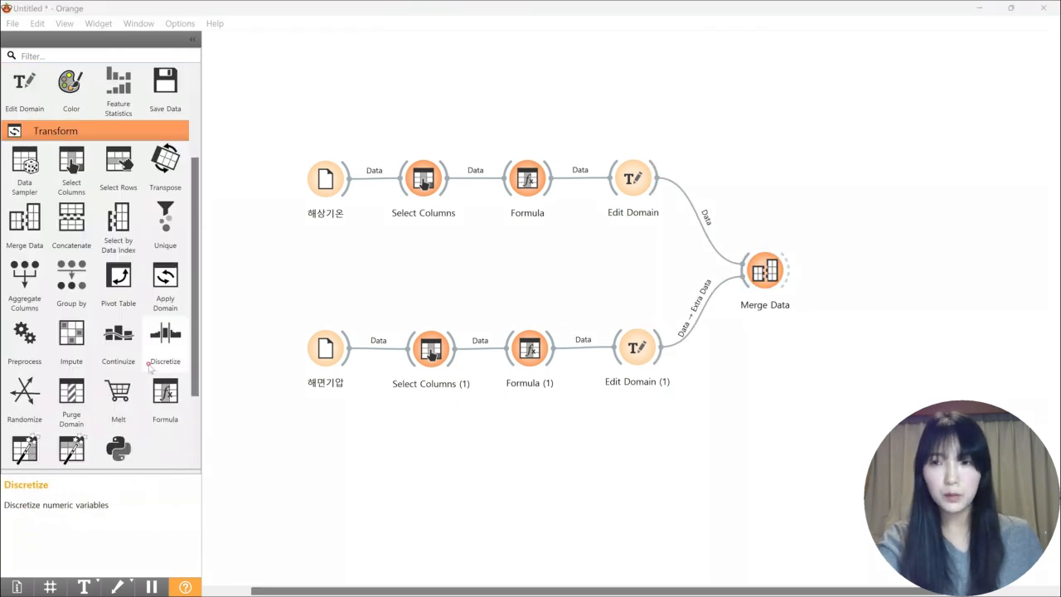
click(111, 397)
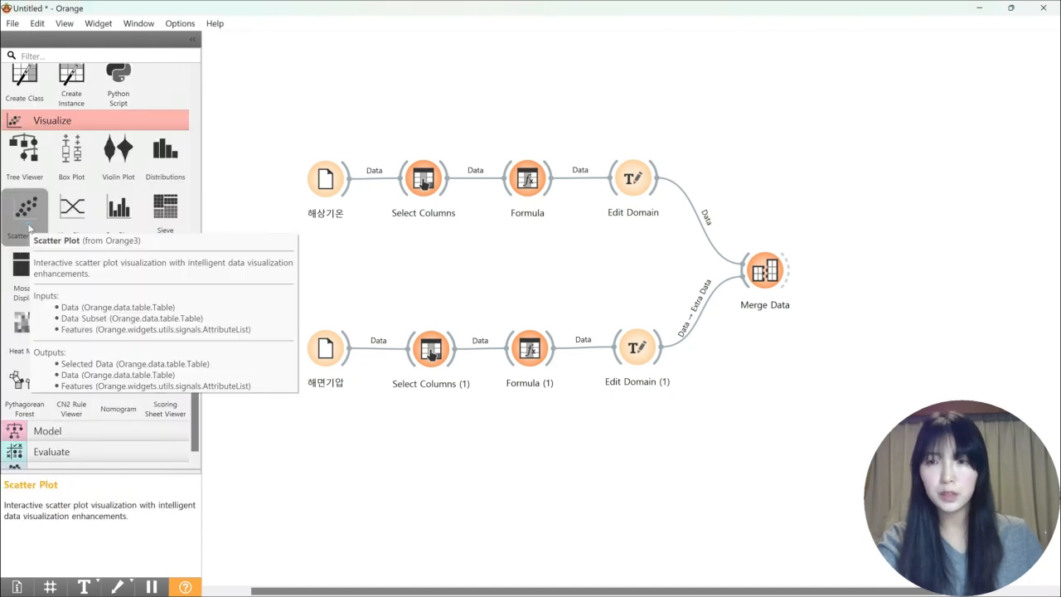
click(27, 225)
drag(786, 266, 865, 284)
Plot 동아시아월평균값(해상기온) on the x axis against 동아시아월평균값(해면기압) on the y axis and show the regression line
double_click(880, 280)
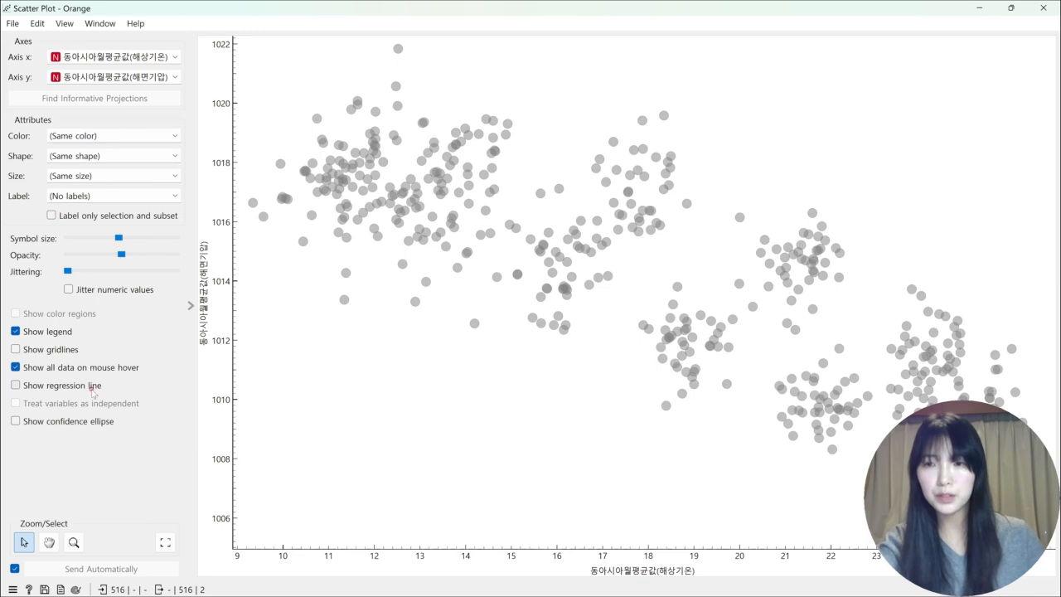
click(15, 385)
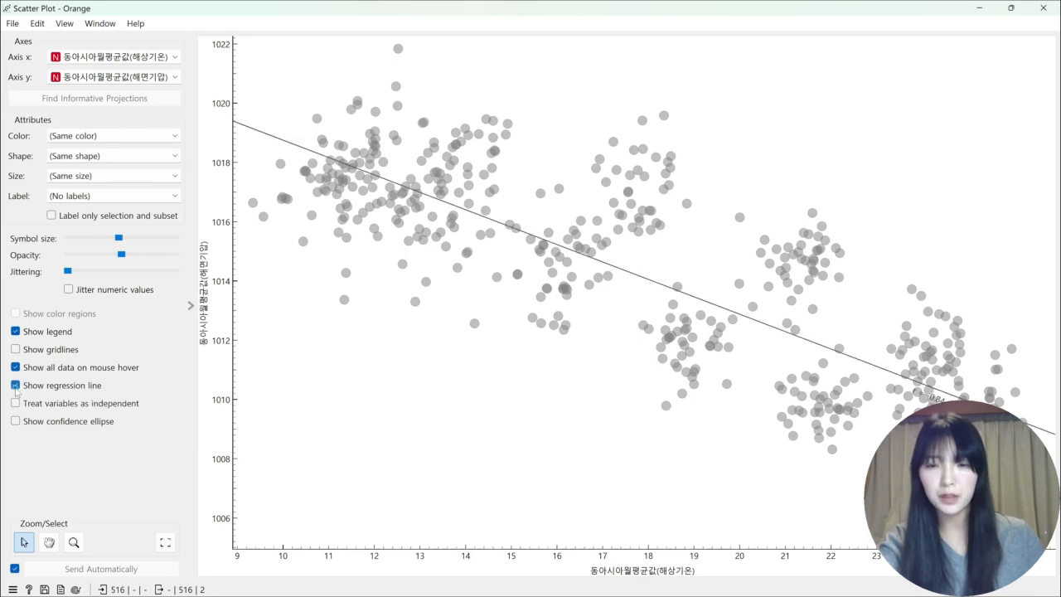